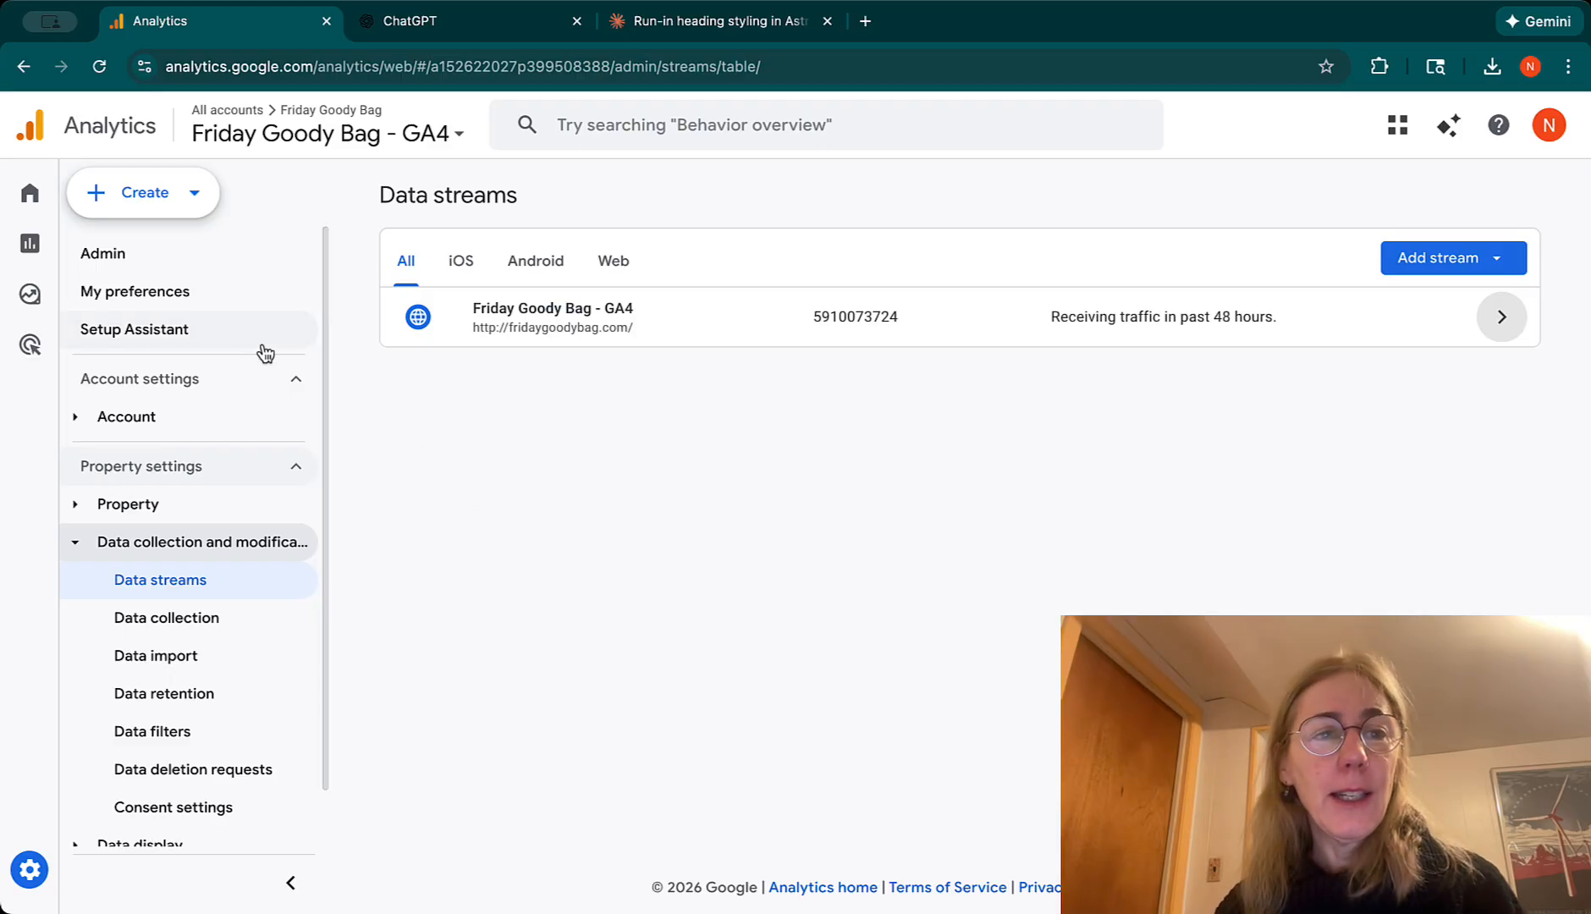
Open the Traffic acquisition report and examine the sessions per channel group over the last 28 days.
{"action": "mouse_move", "coordinate": [32, 213]}
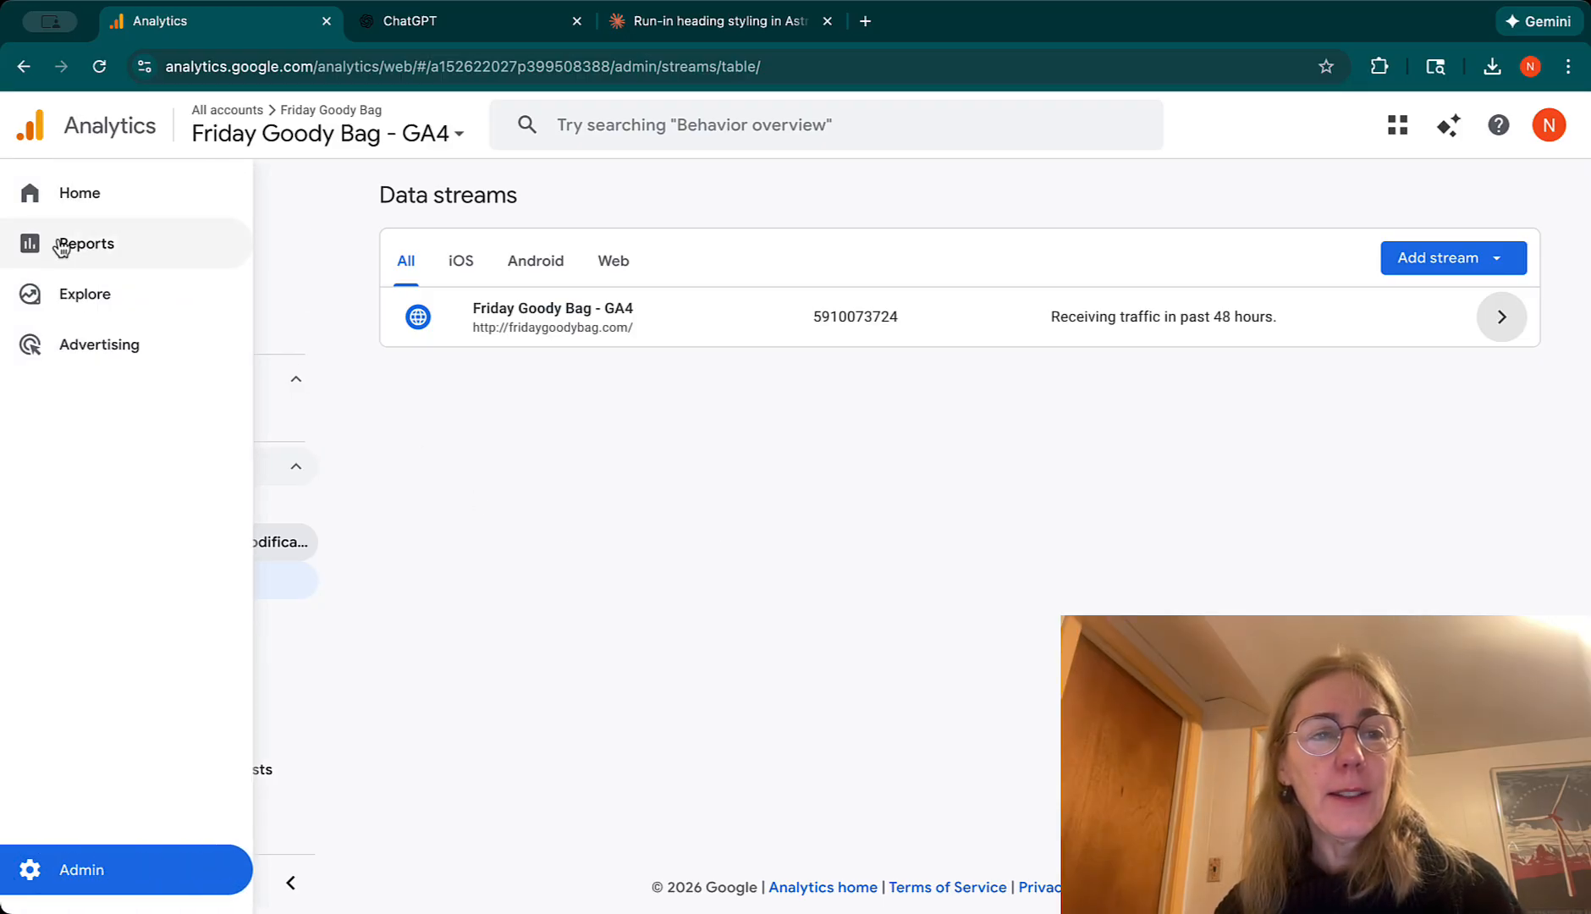
{"action": "left_click", "coordinate": [61, 245]}
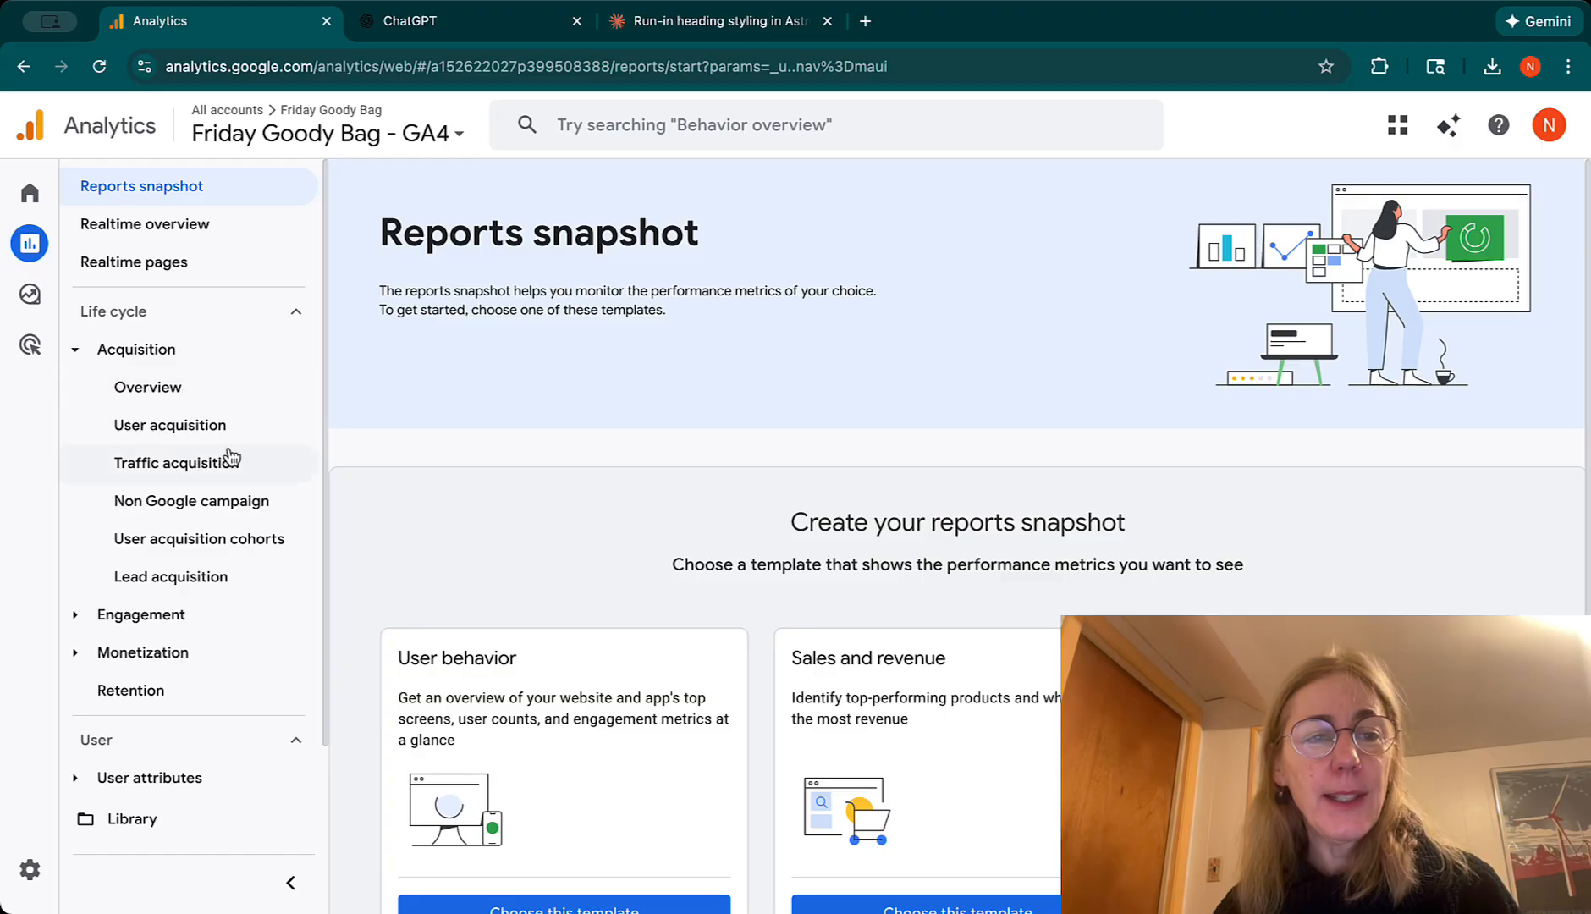
{"action": "left_click", "coordinate": [230, 459]}
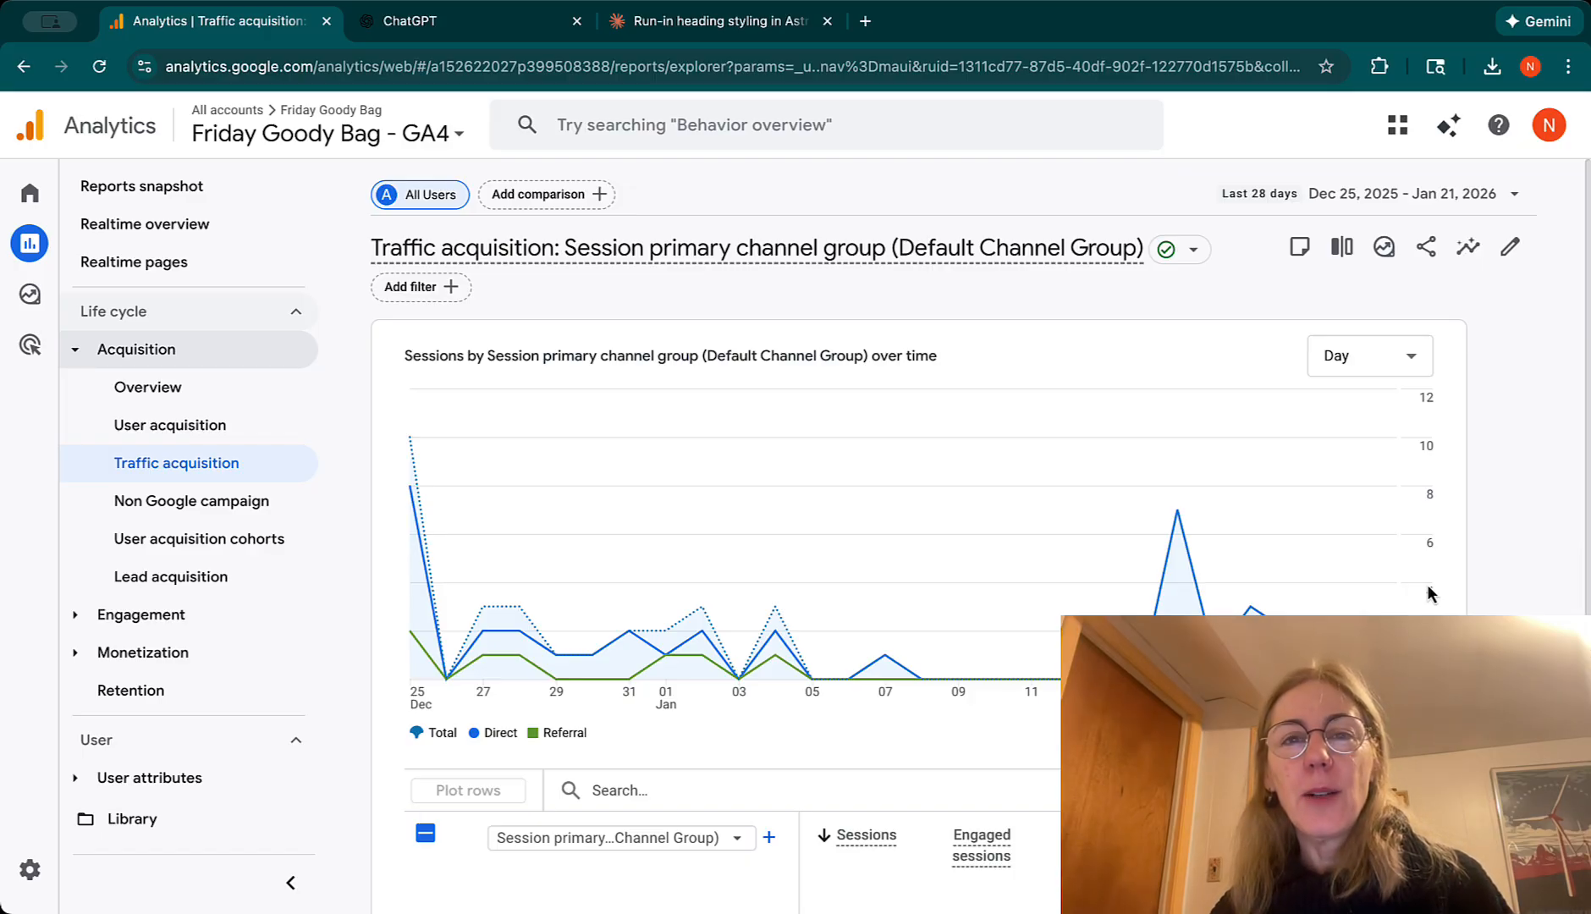
{"action": "mouse_move", "coordinate": [1185, 588]}
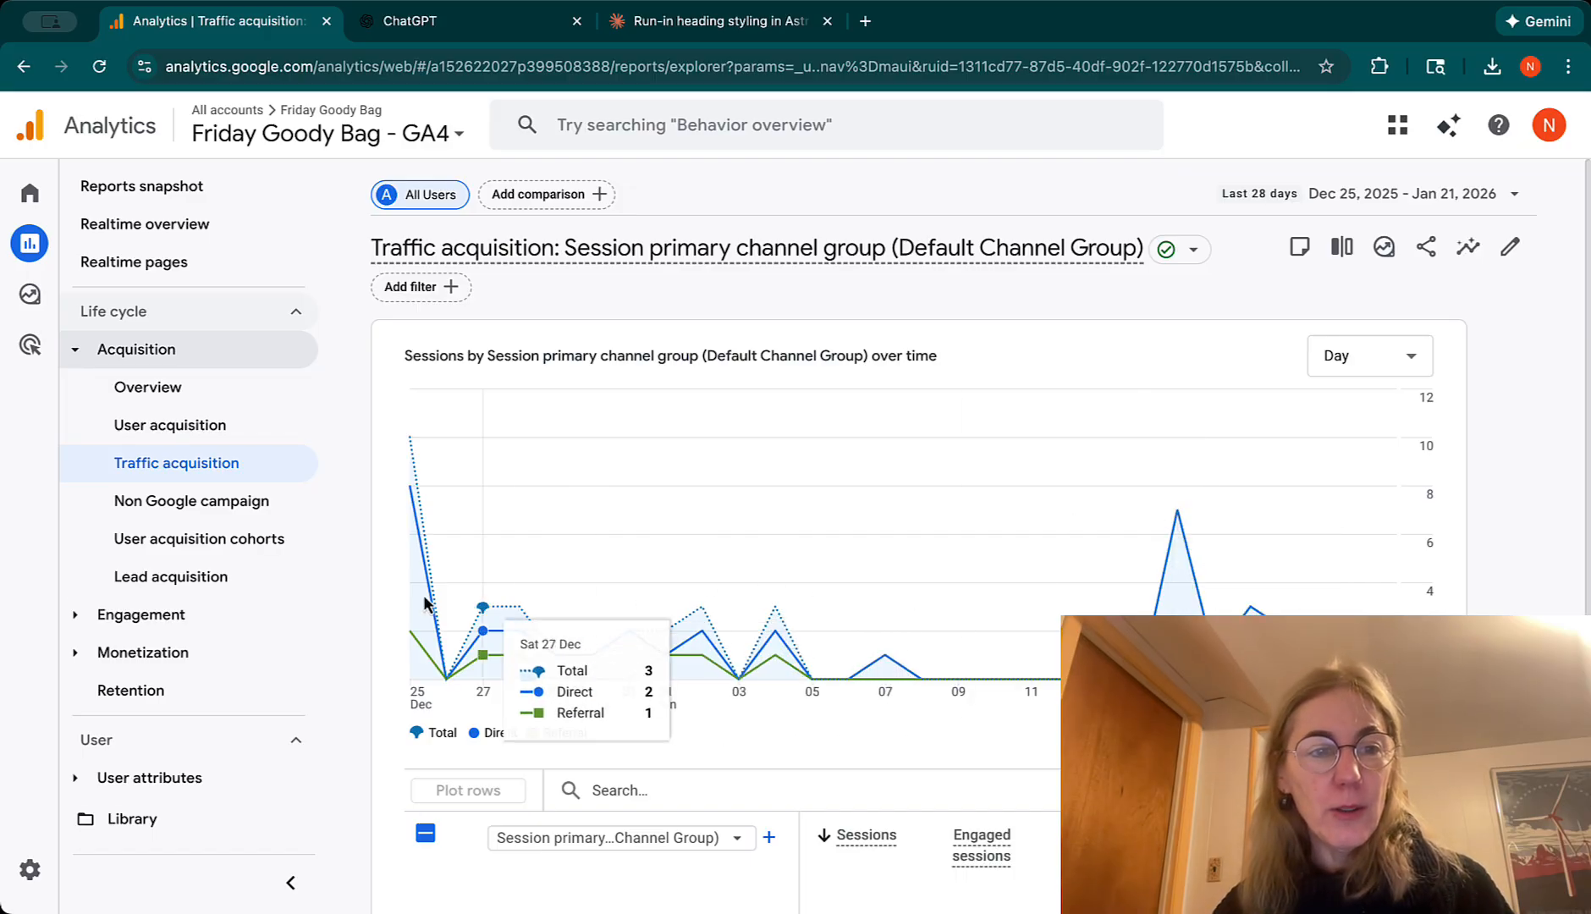
Open the web stream details of the Friday Goody Bag - GA4 data stream from the admin settings.
{"action": "mouse_move", "coordinate": [26, 876]}
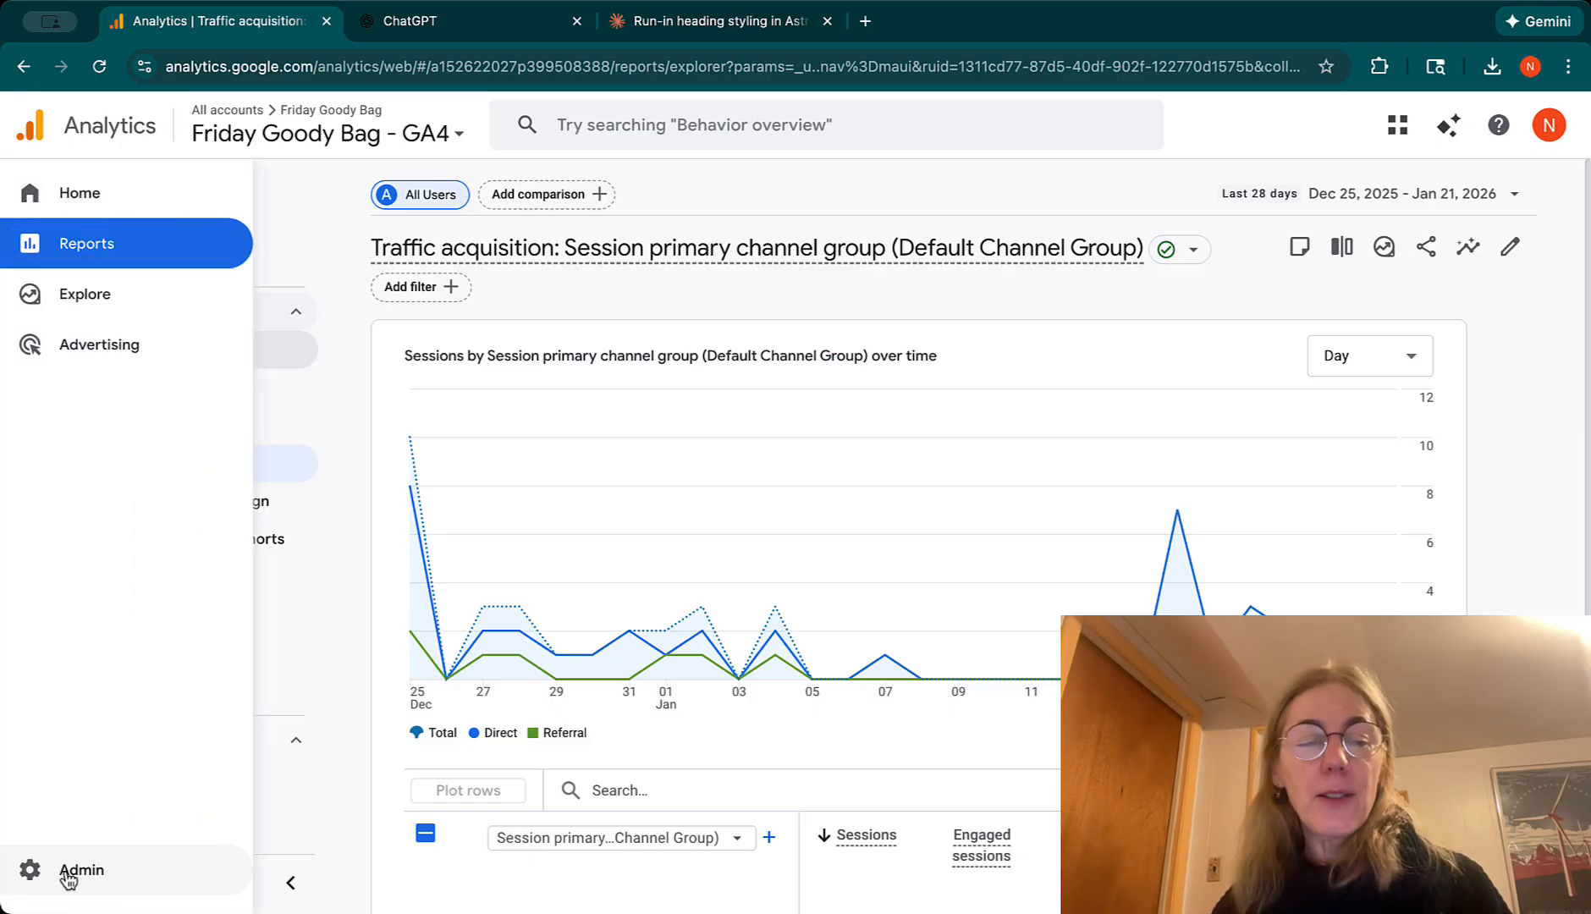
{"action": "left_click", "coordinate": [71, 879]}
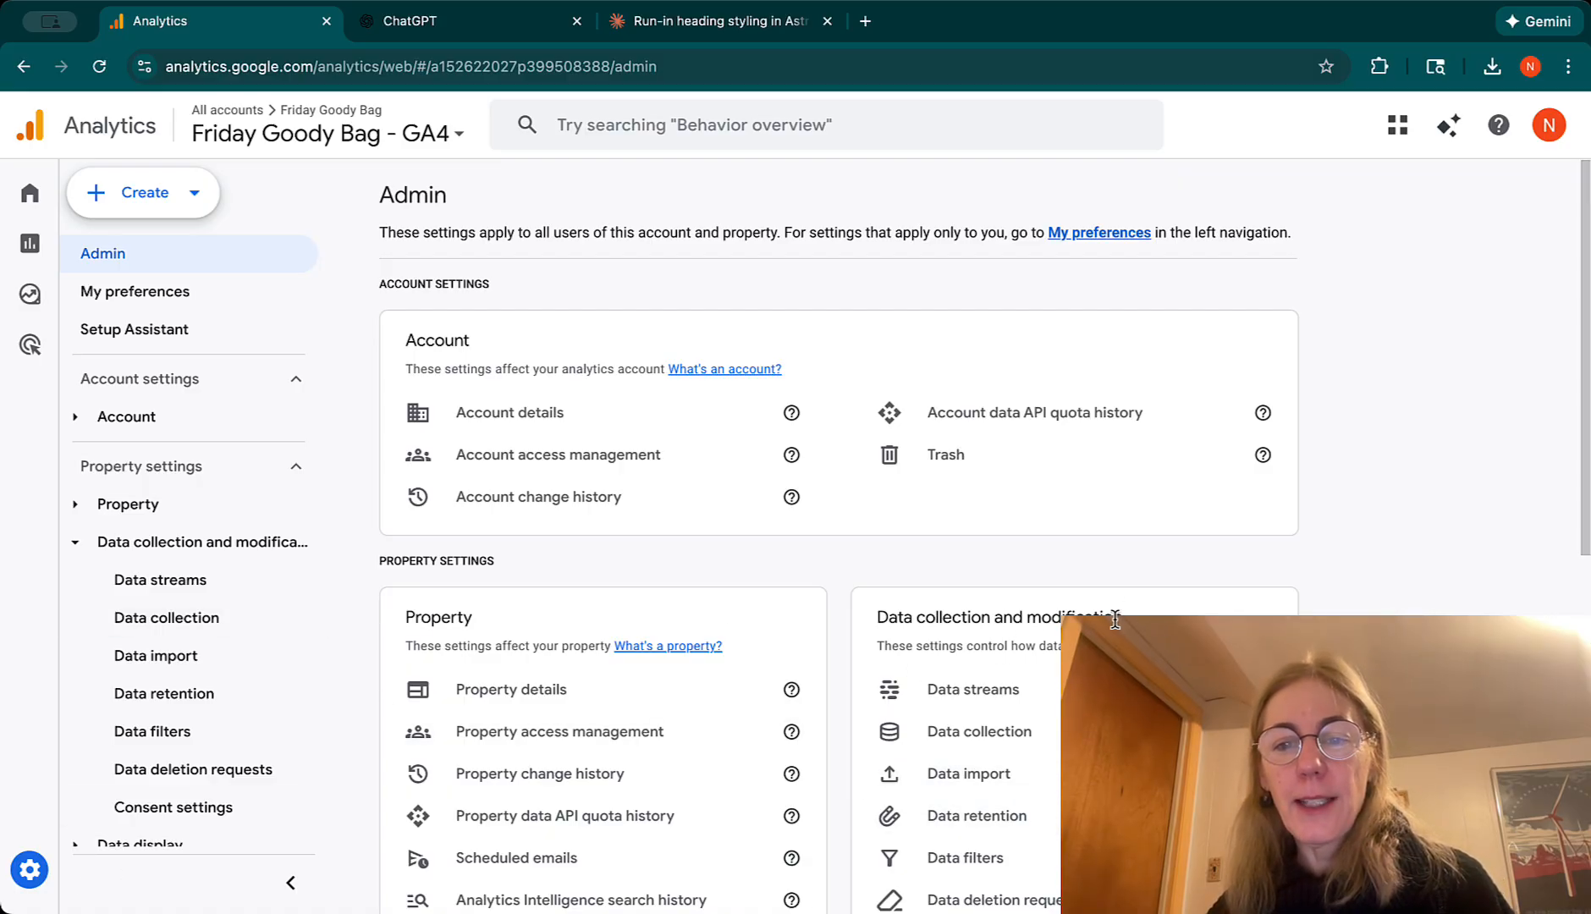
{"action": "scroll", "coordinate": [1246, 582], "scroll_direction": "down", "scroll_amount": 1}
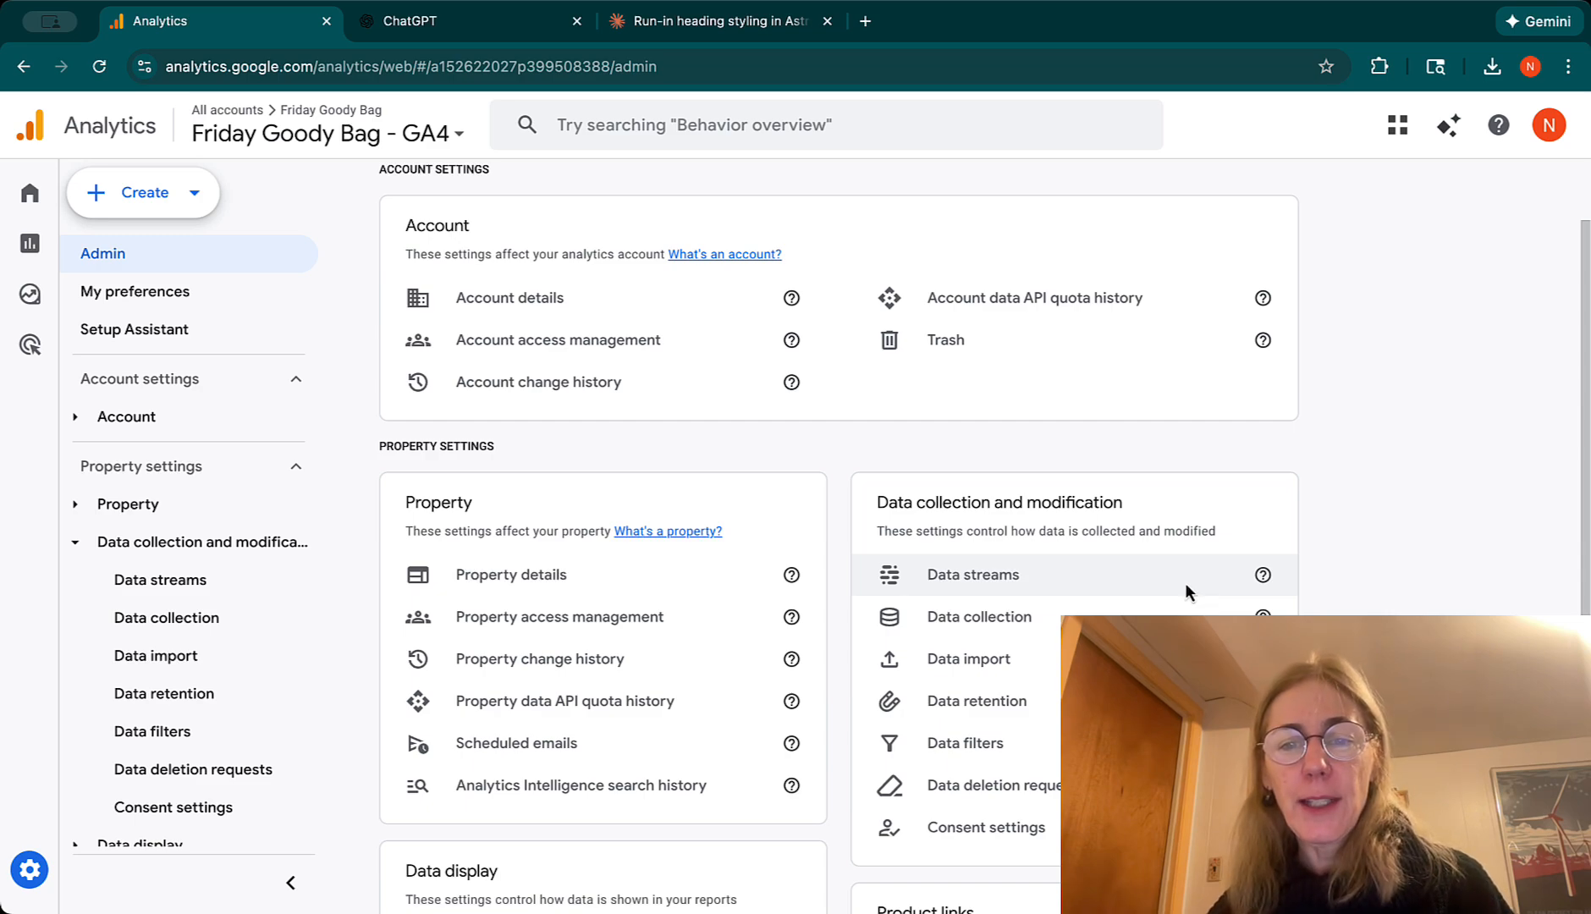
{"action": "left_click", "coordinate": [1075, 586]}
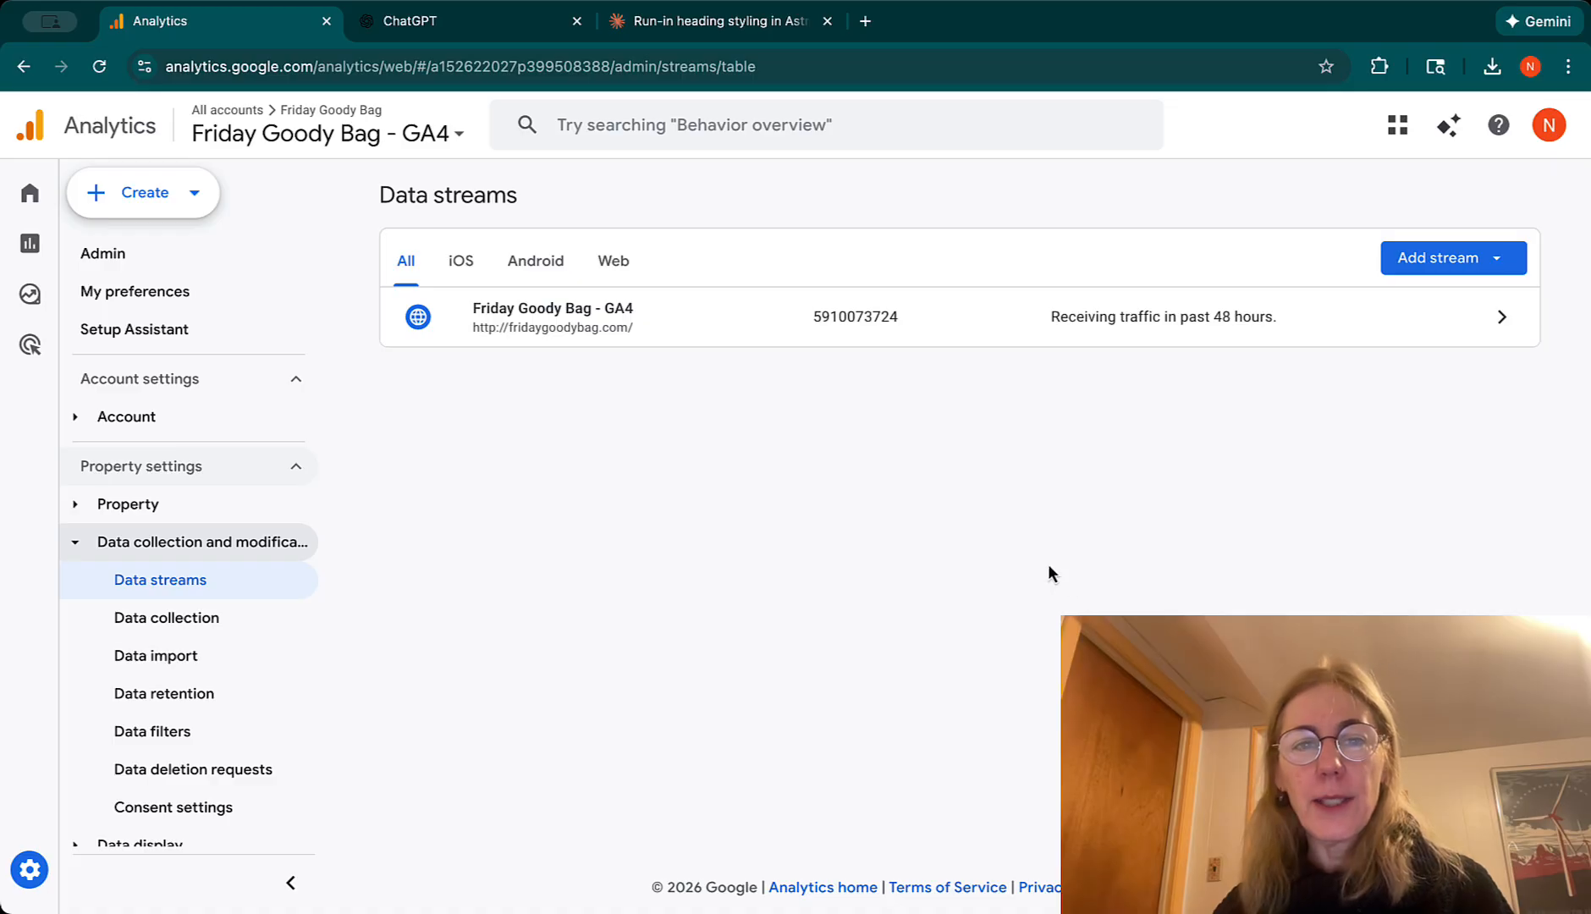
{"action": "left_click", "coordinate": [1264, 322]}
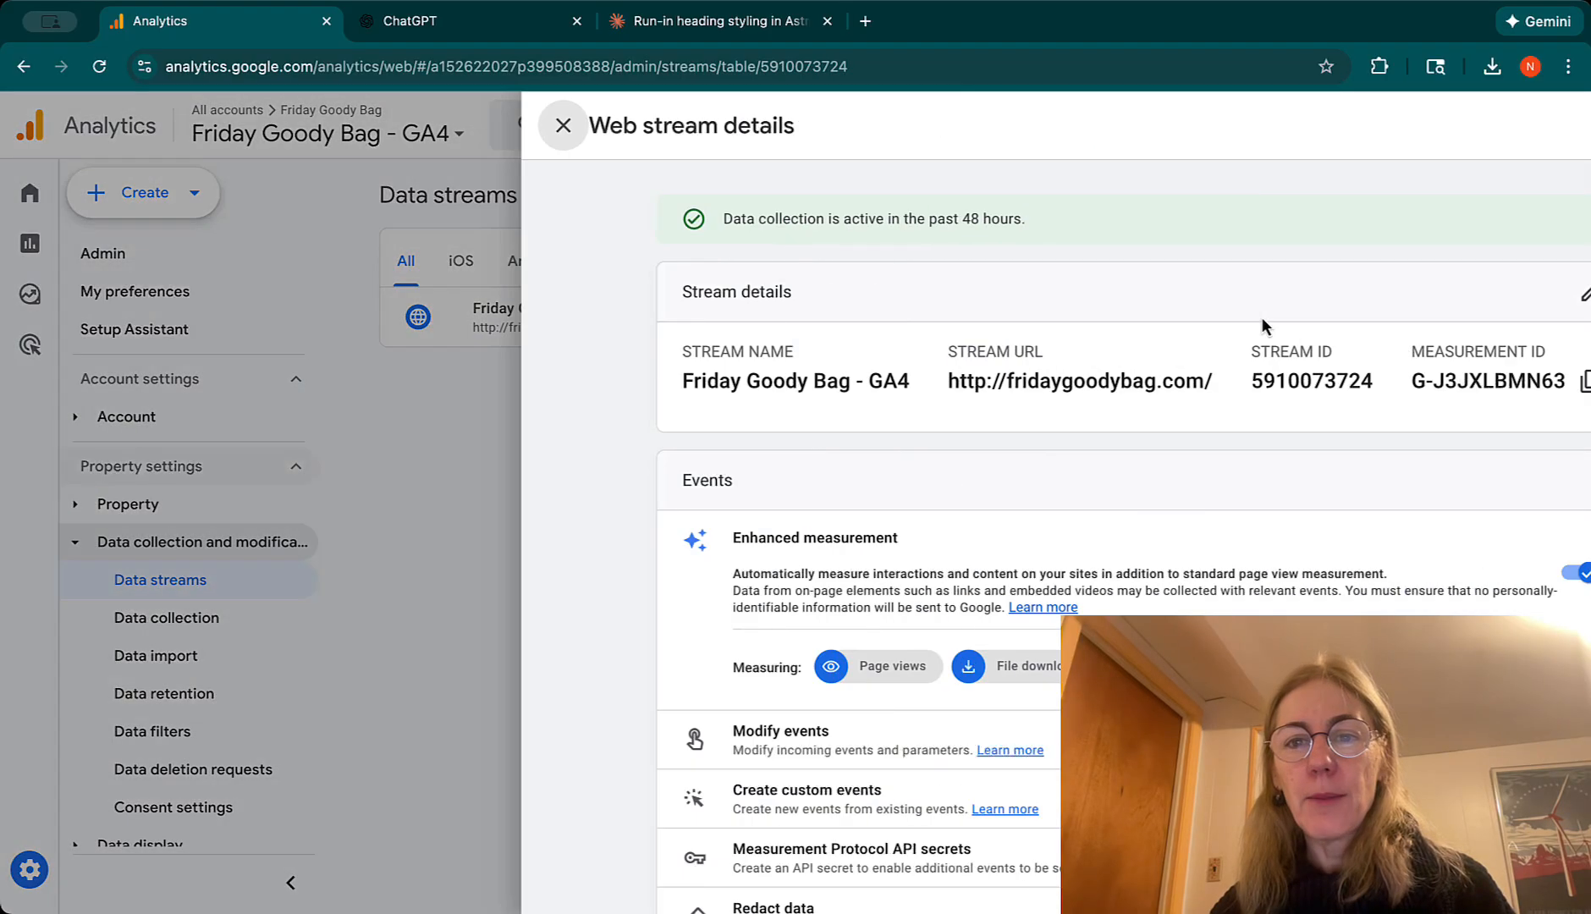
Open the stream's Google tag settings, show the full settings list and go to Define internal traffic.
{"action": "scroll", "coordinate": [1079, 537], "scroll_direction": "down", "scroll_amount": 5}
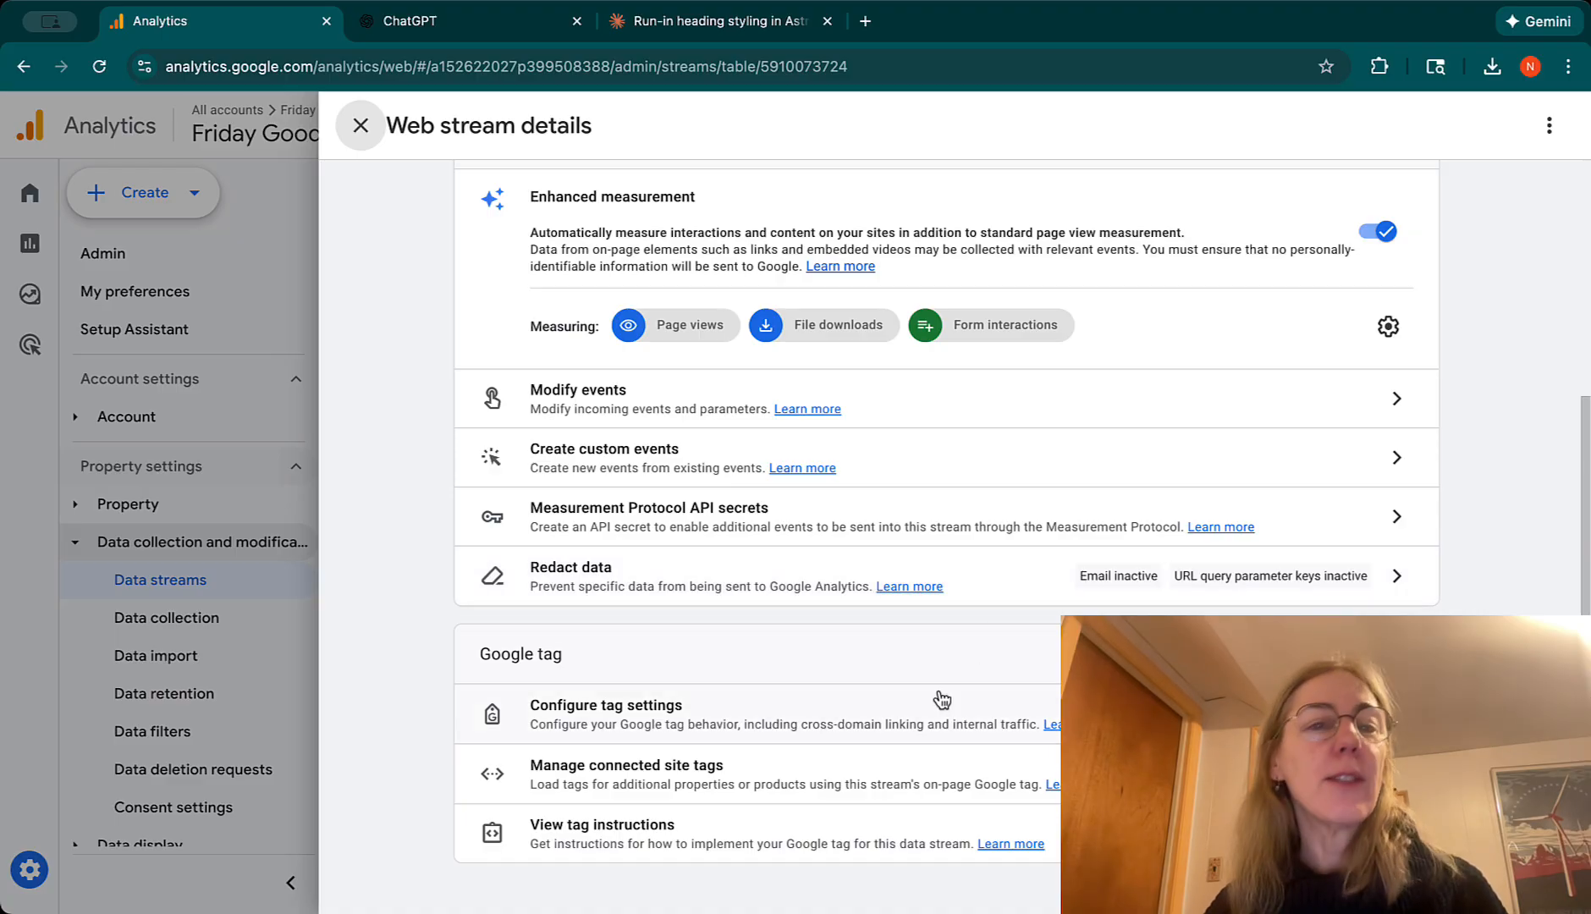
{"action": "scroll", "coordinate": [942, 699], "scroll_direction": "up", "scroll_amount": 3}
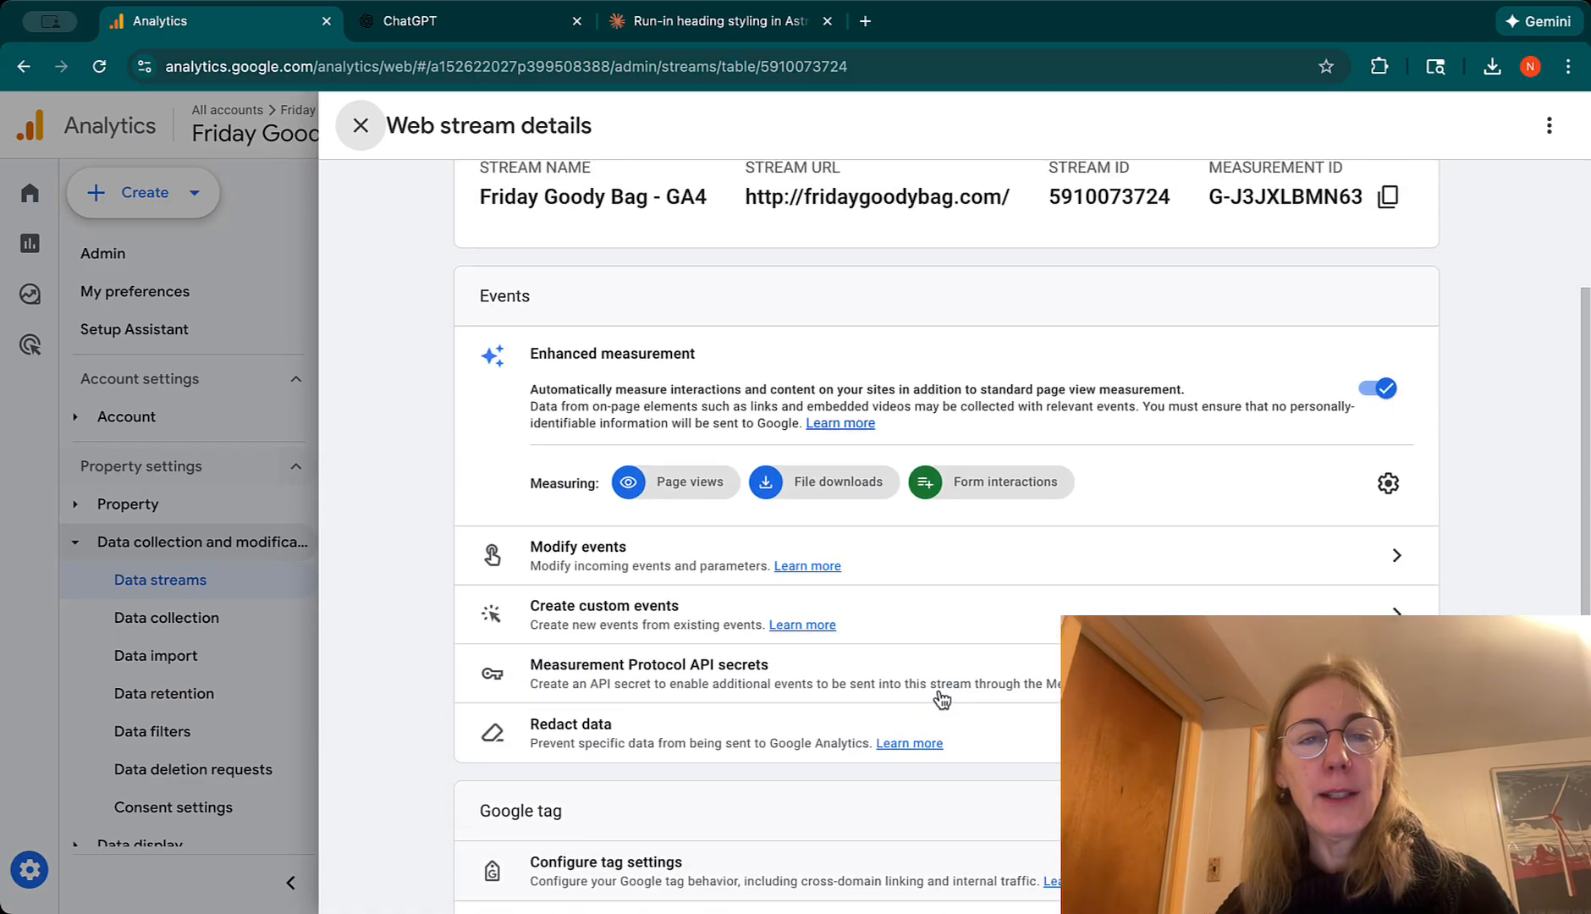
{"action": "scroll", "coordinate": [942, 699], "scroll_direction": "down", "scroll_amount": 3}
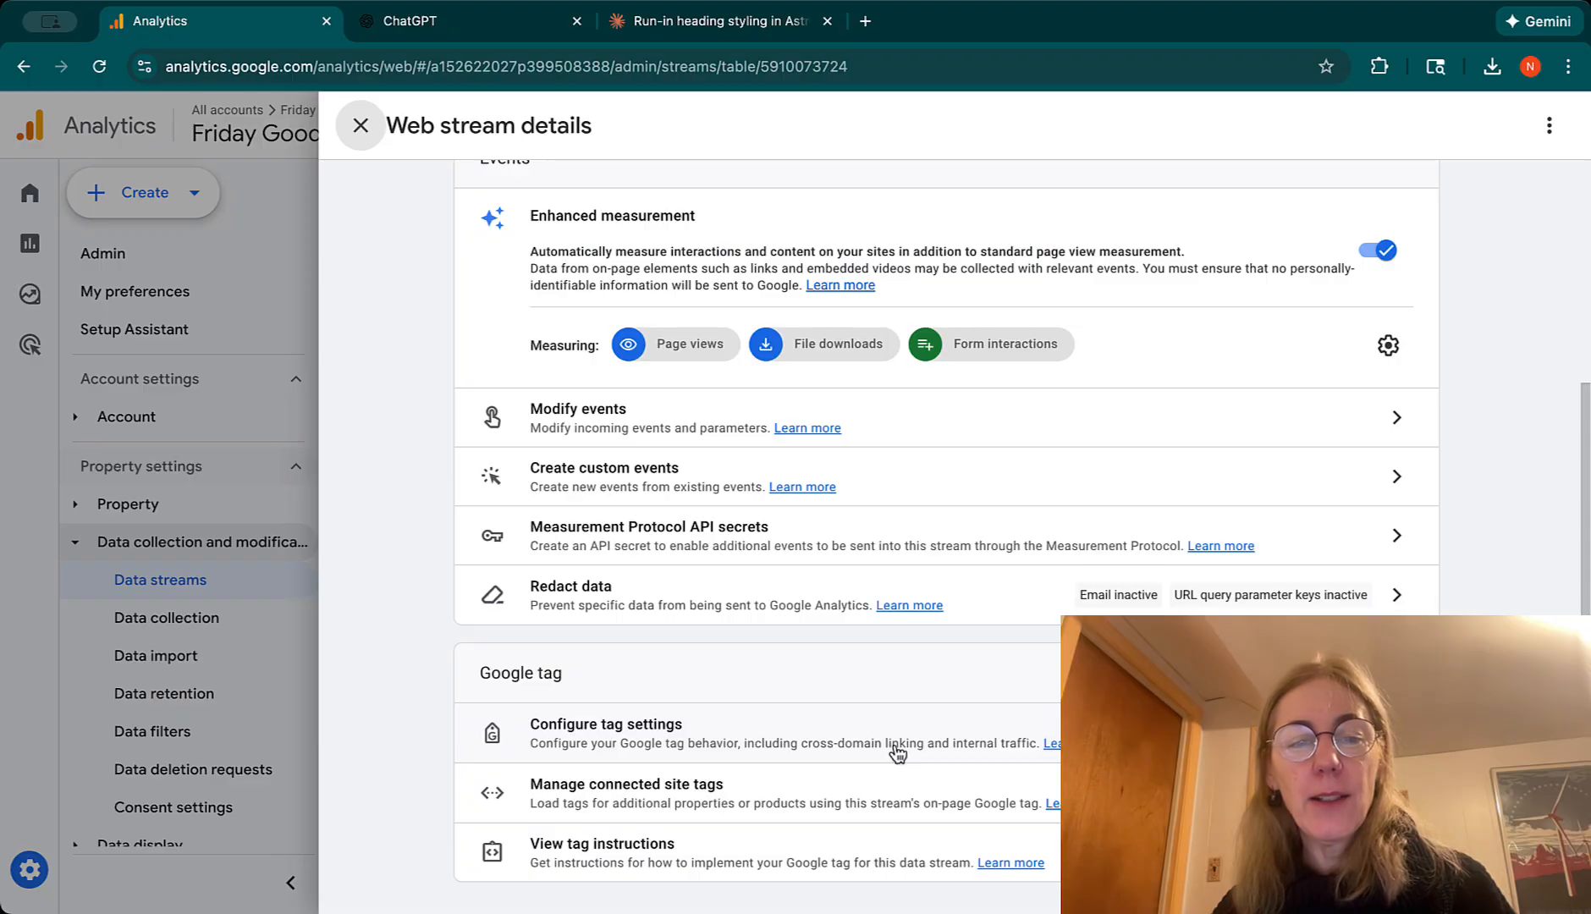
{"action": "left_click", "coordinate": [895, 749]}
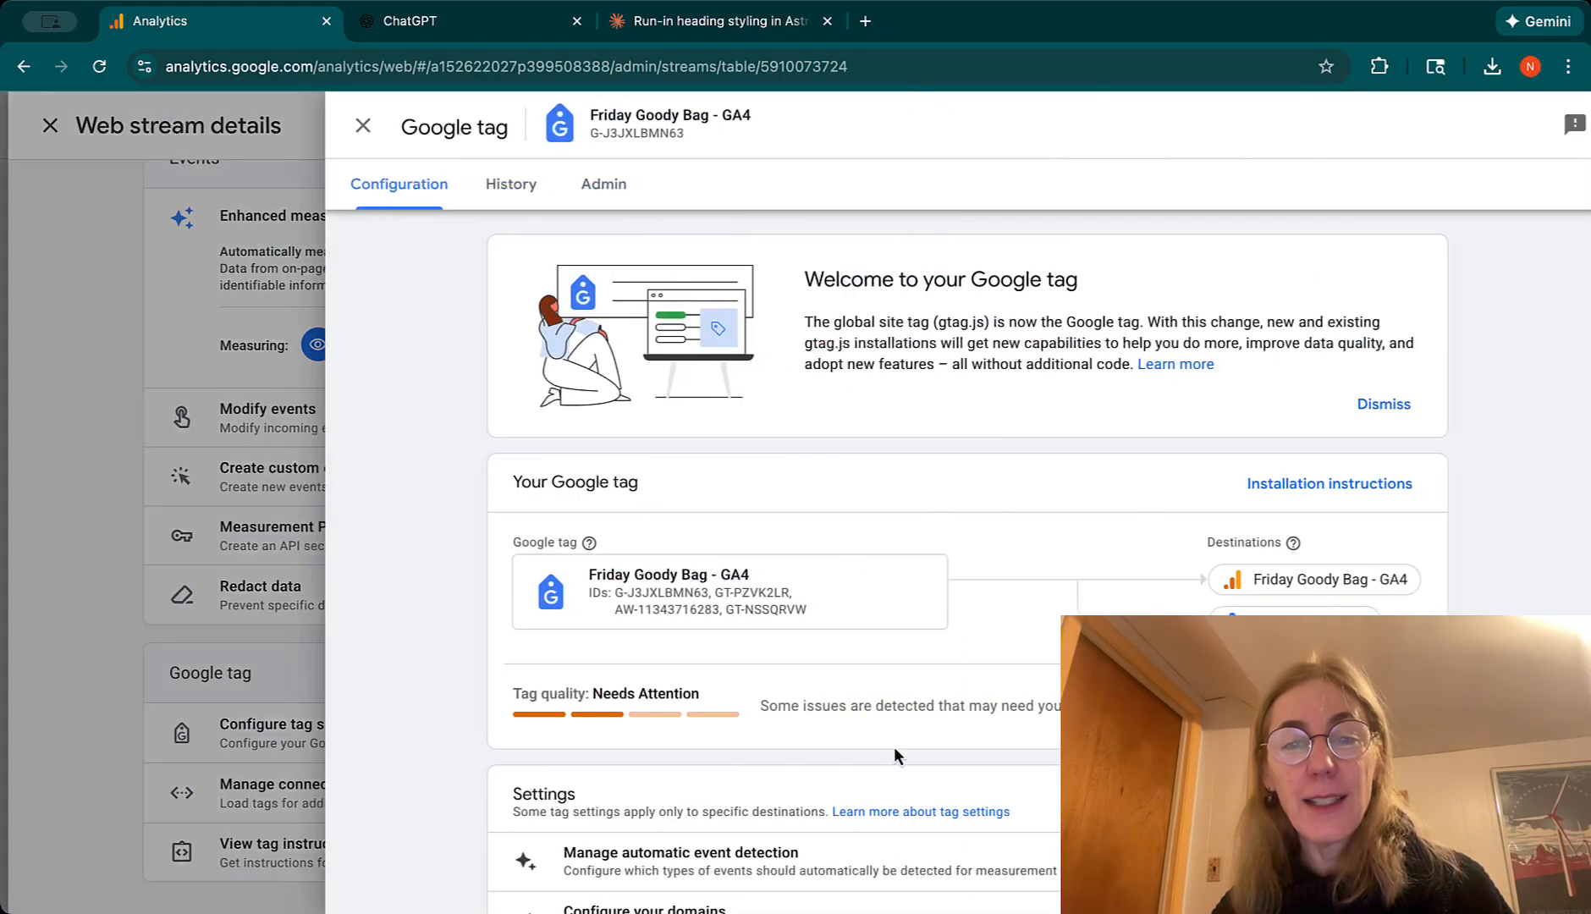
{"action": "scroll", "coordinate": [976, 706], "scroll_direction": "down", "scroll_amount": 2}
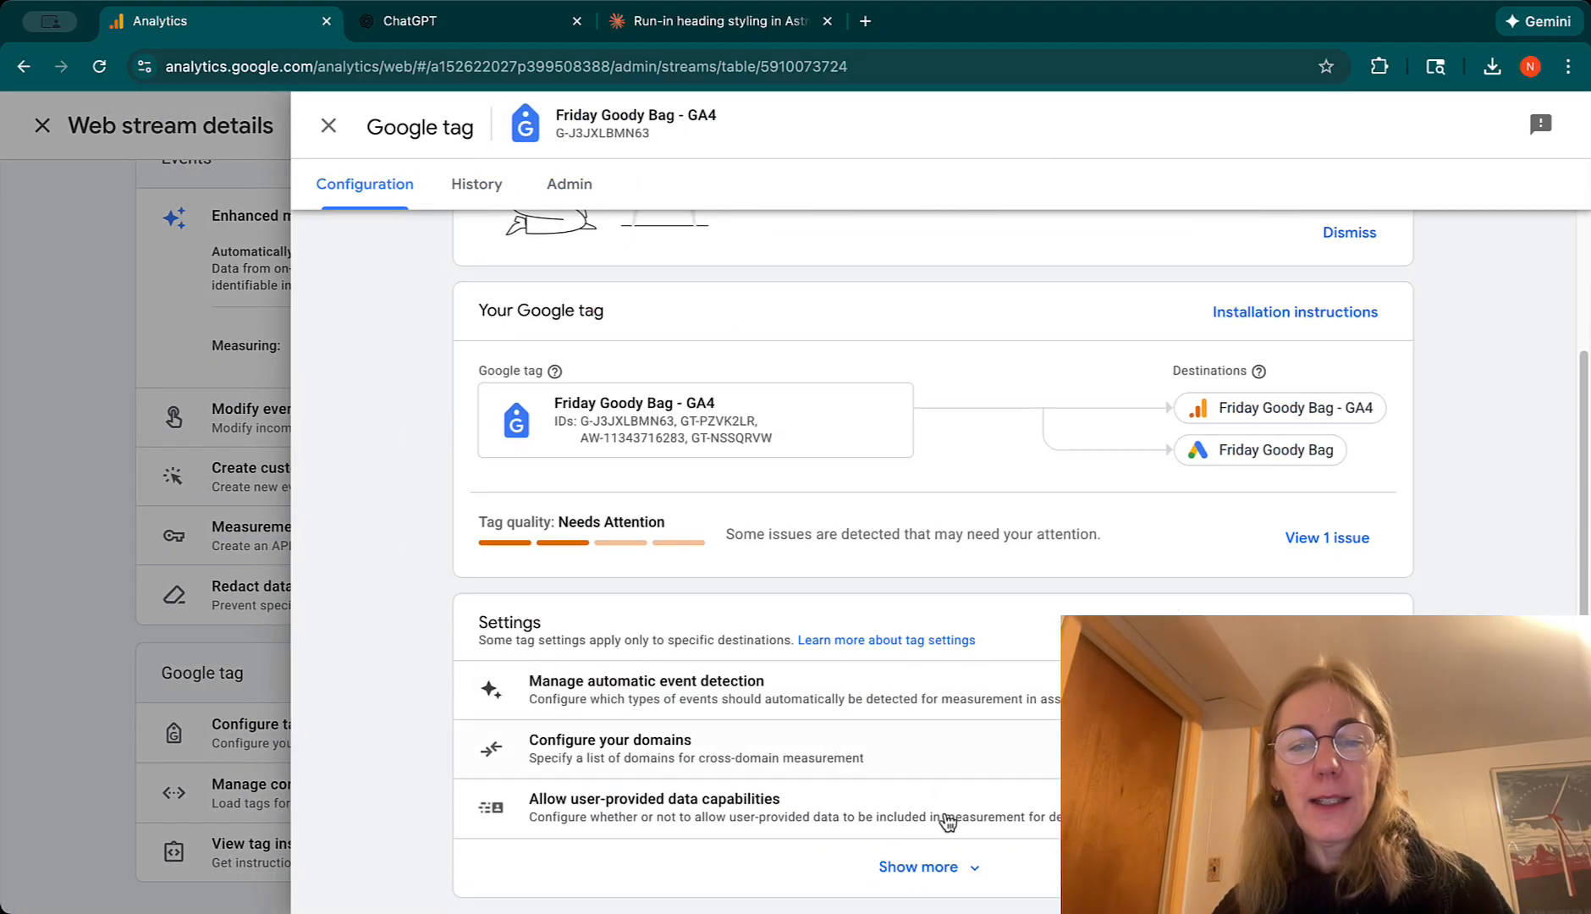
{"action": "left_click", "coordinate": [929, 868]}
{"action": "scroll", "coordinate": [1101, 762], "scroll_direction": "down", "scroll_amount": 2}
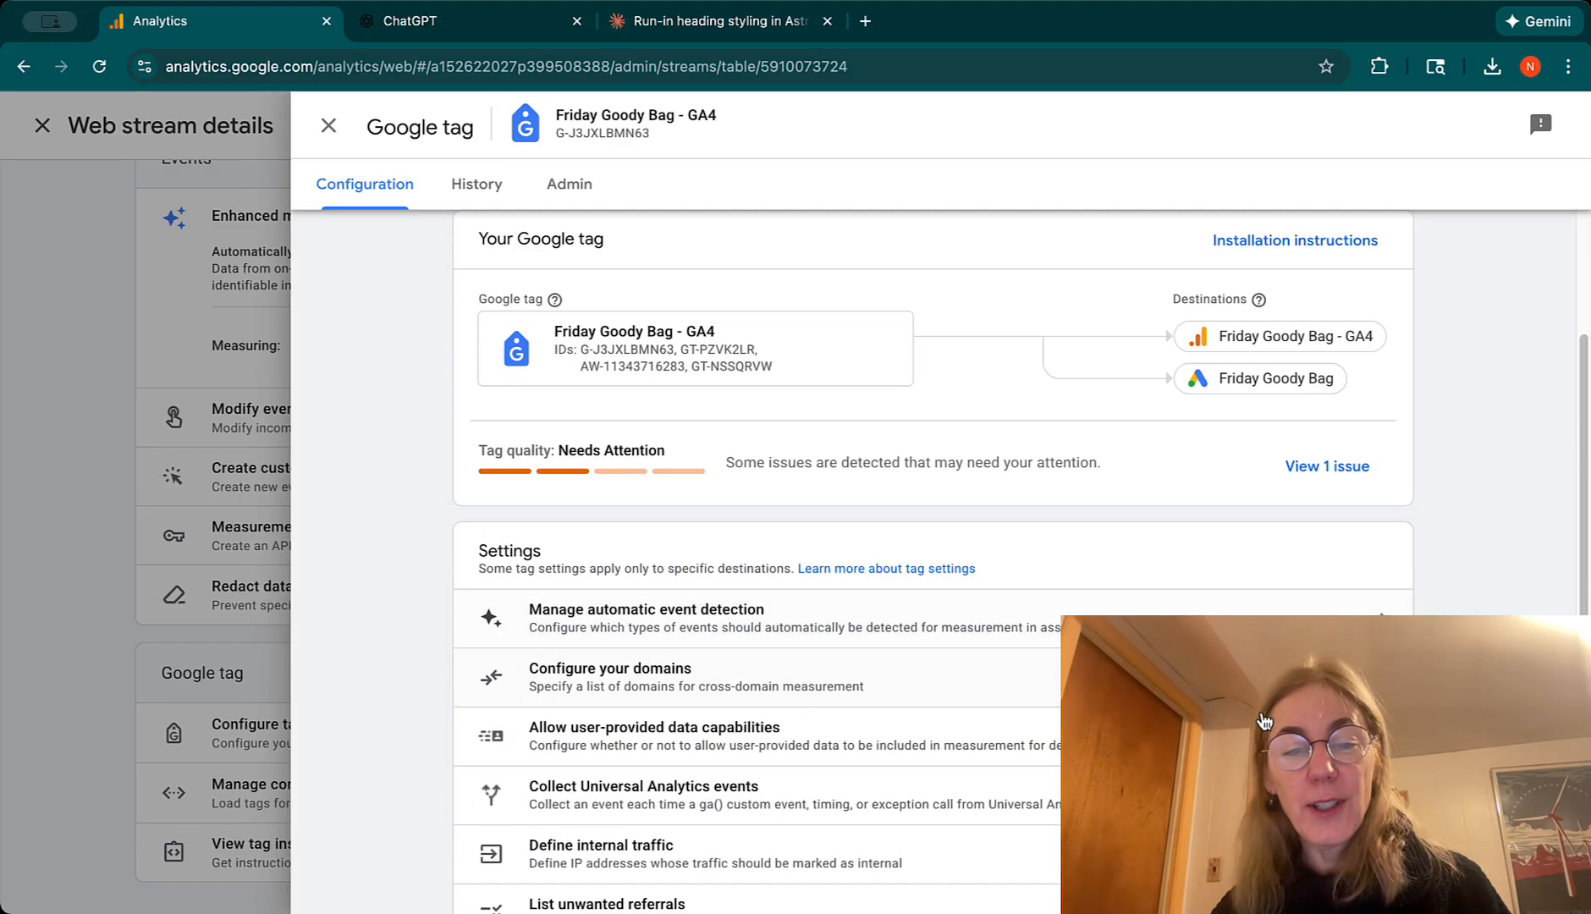
{"action": "scroll", "coordinate": [1260, 715], "scroll_direction": "down", "scroll_amount": 2}
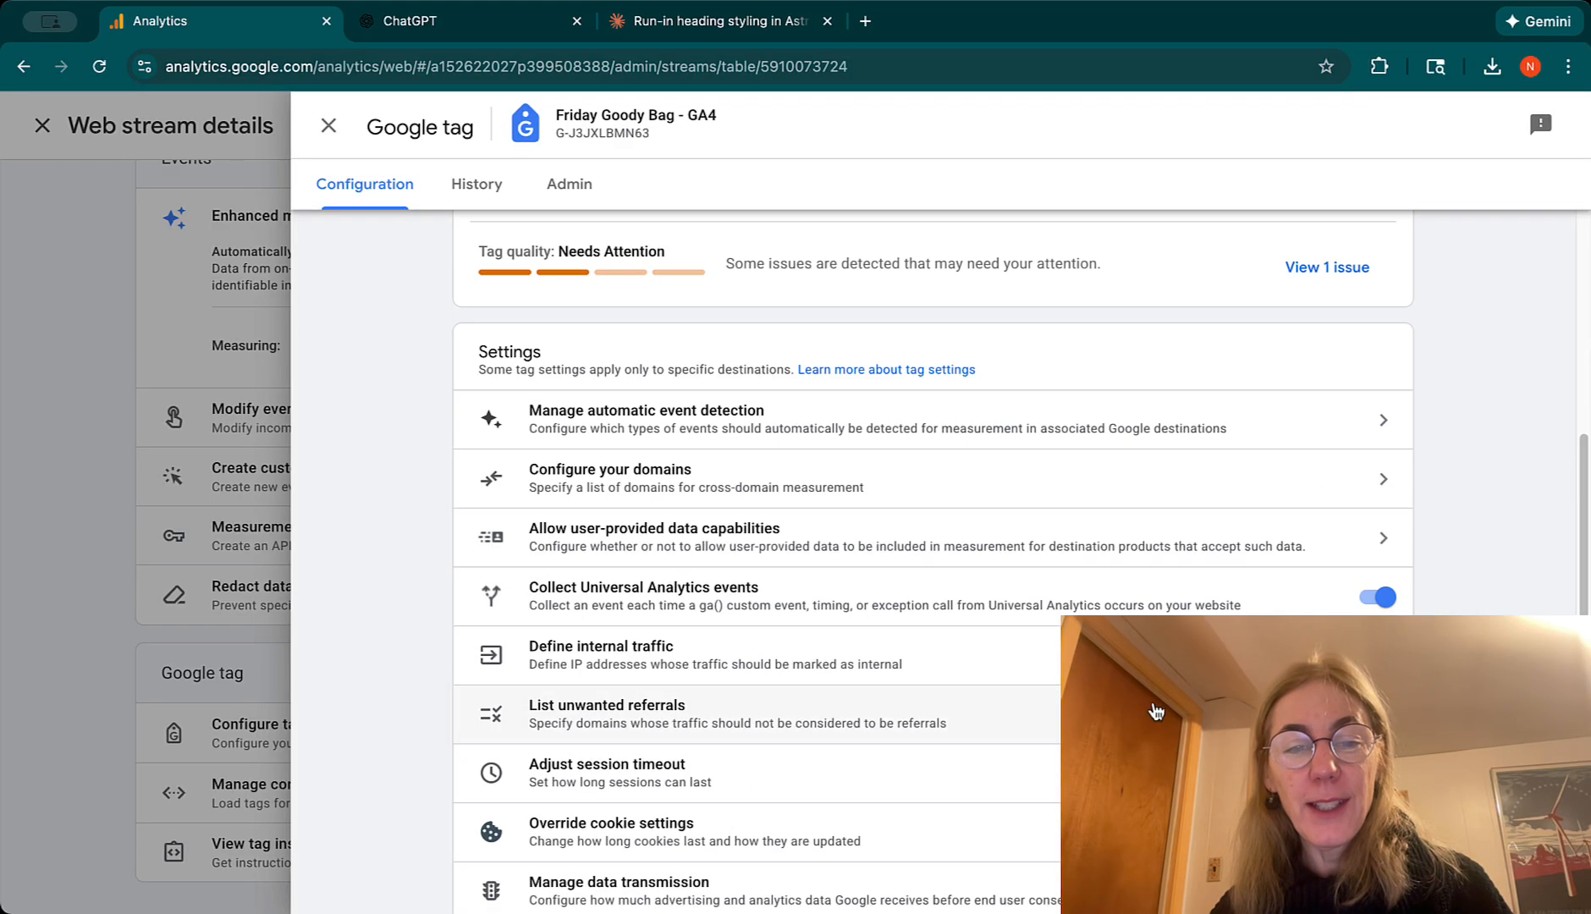
{"action": "left_click", "coordinate": [838, 658]}
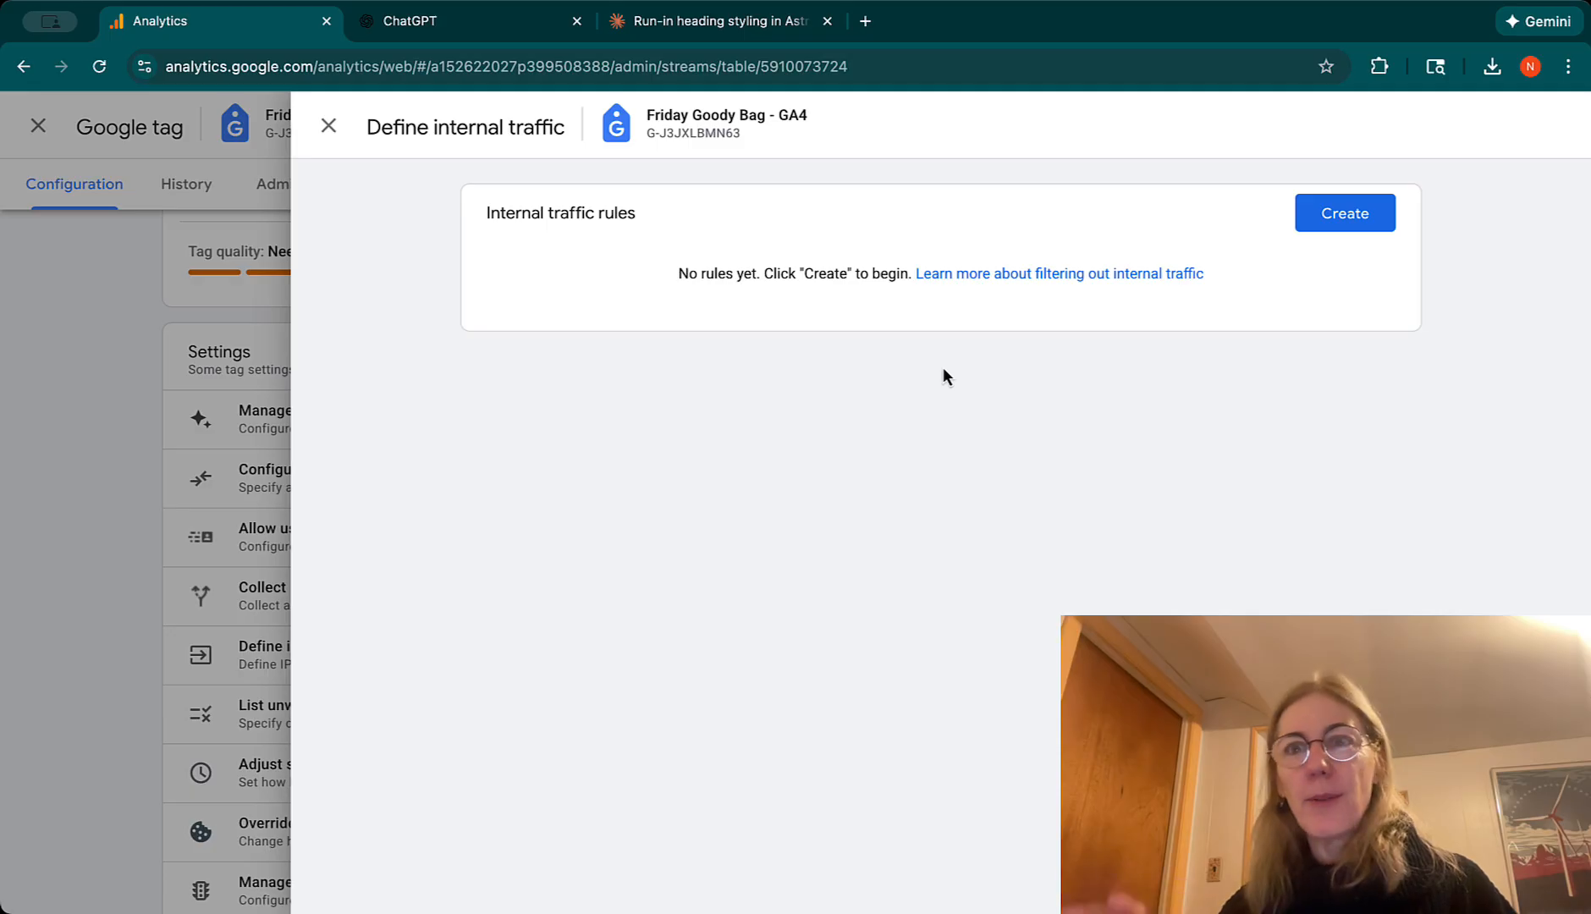
Start a new internal traffic rule and name it for hiding the site owner's visits.
{"action": "left_click", "coordinate": [1347, 217]}
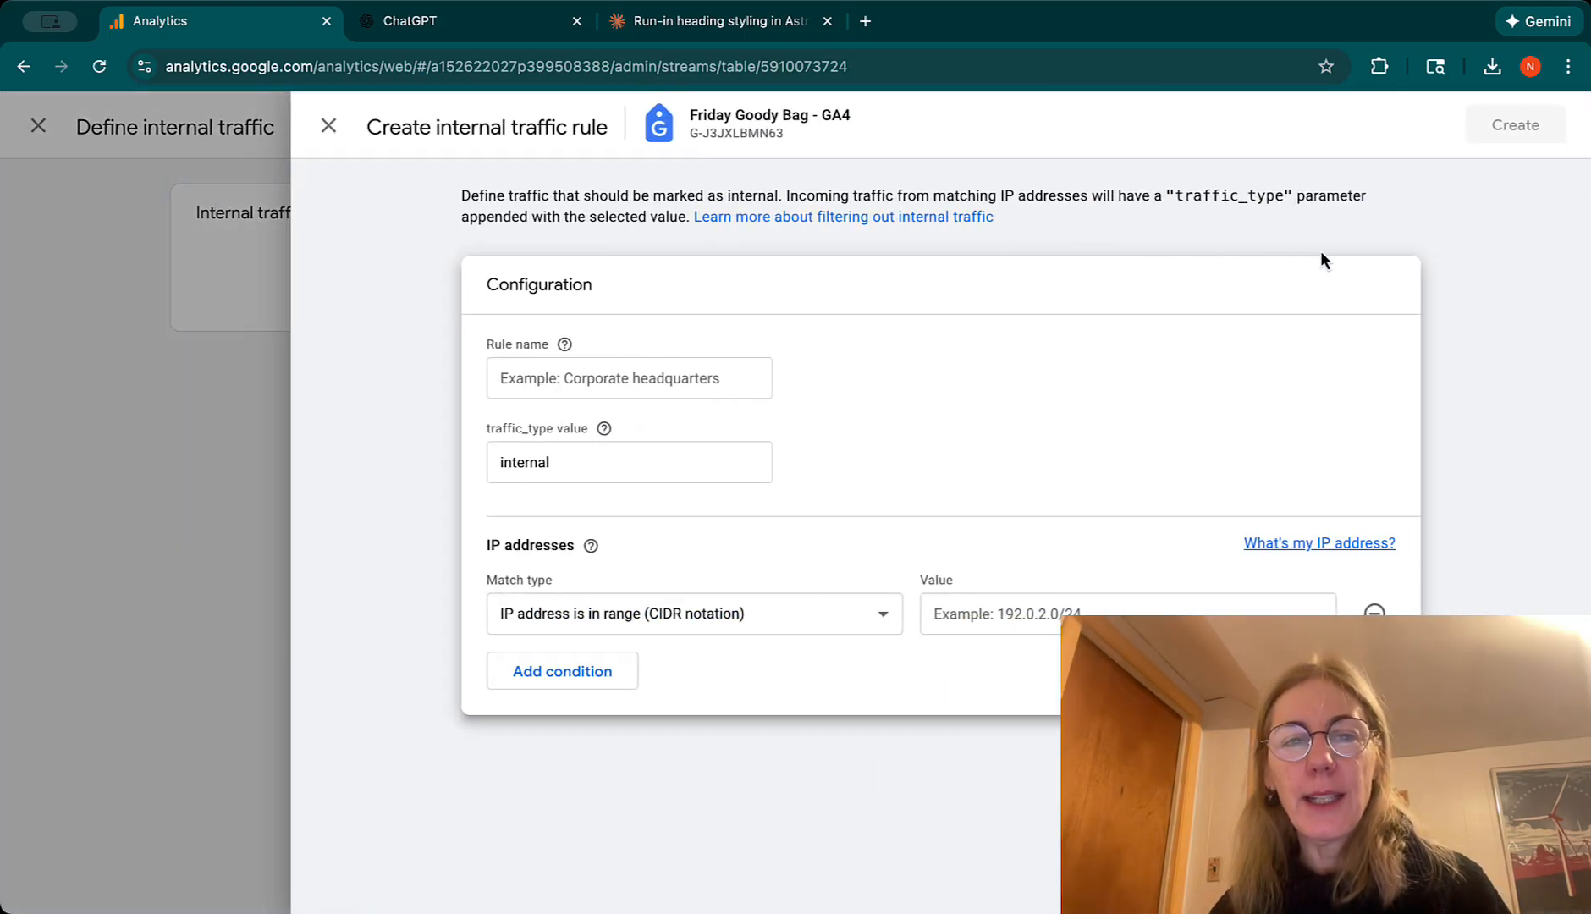
{"action": "left_click", "coordinate": [653, 387]}
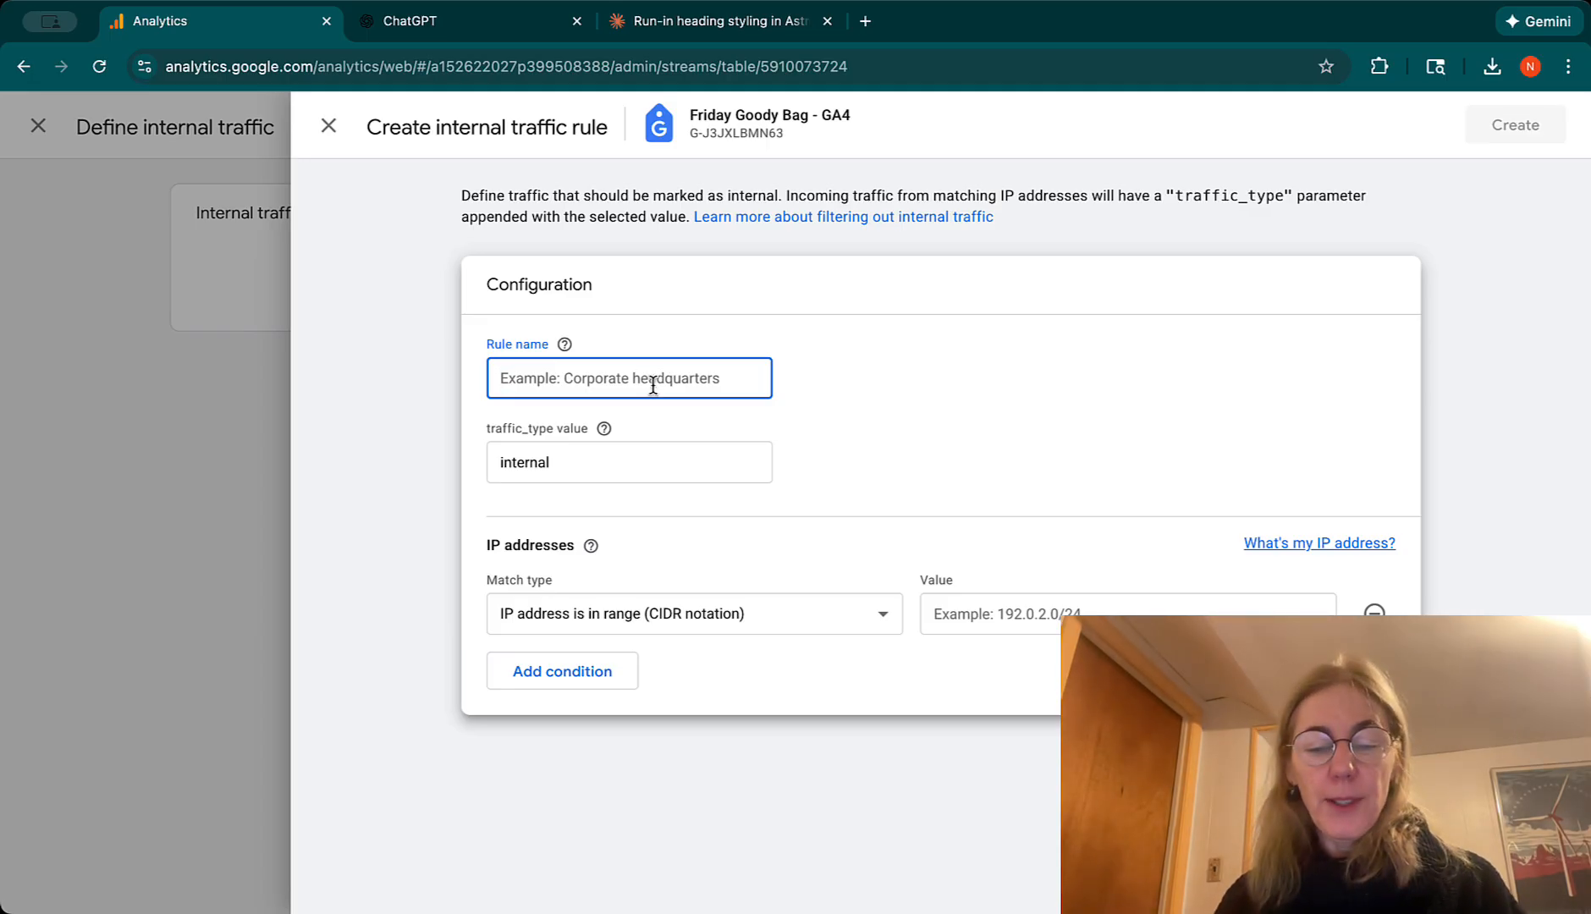
{"action": "type", "text": "Hide Naomi visits"}
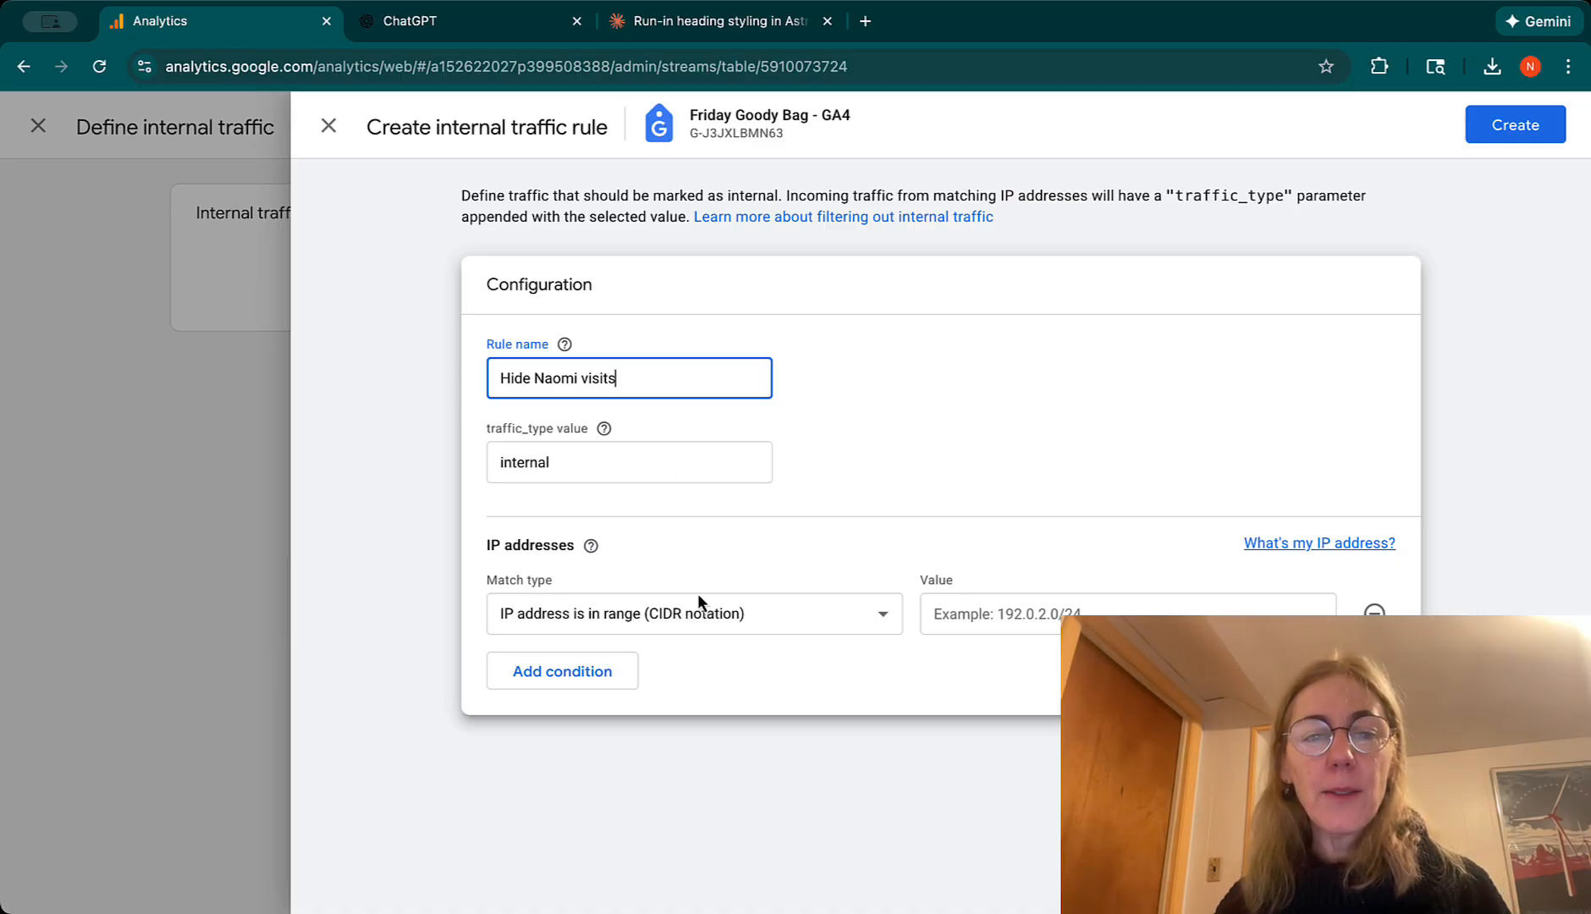
{"action": "left_click", "coordinate": [566, 553]}
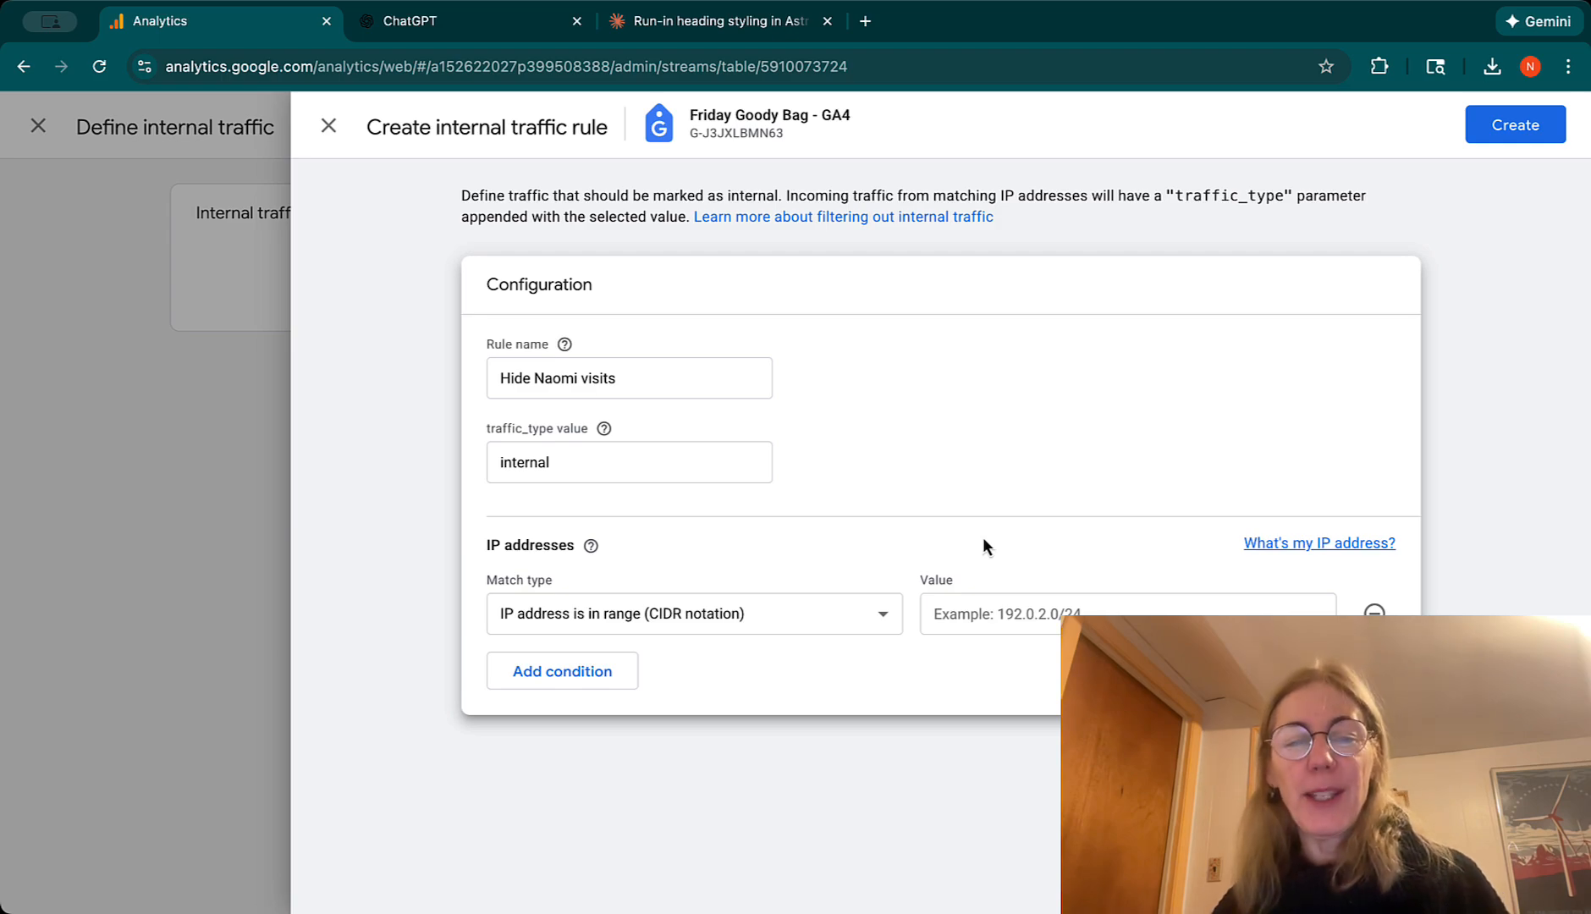
Set the rule's match type to "IP address equals", enter the site owner's IP address and create the rule.
{"action": "left_click", "coordinate": [872, 618]}
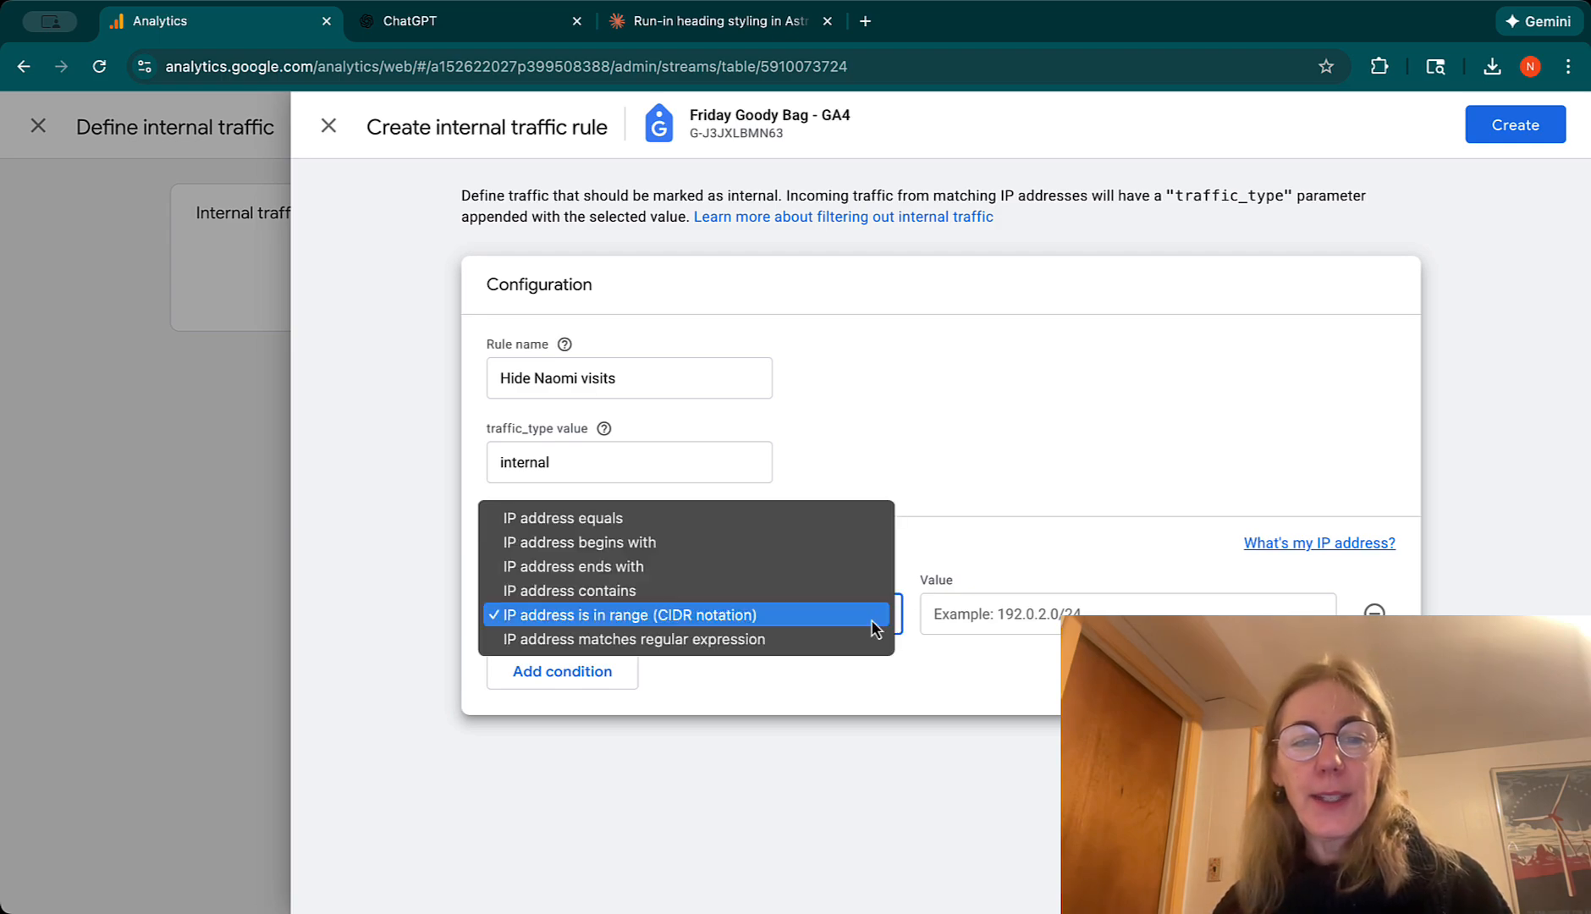
{"action": "left_click", "coordinate": [1000, 579]}
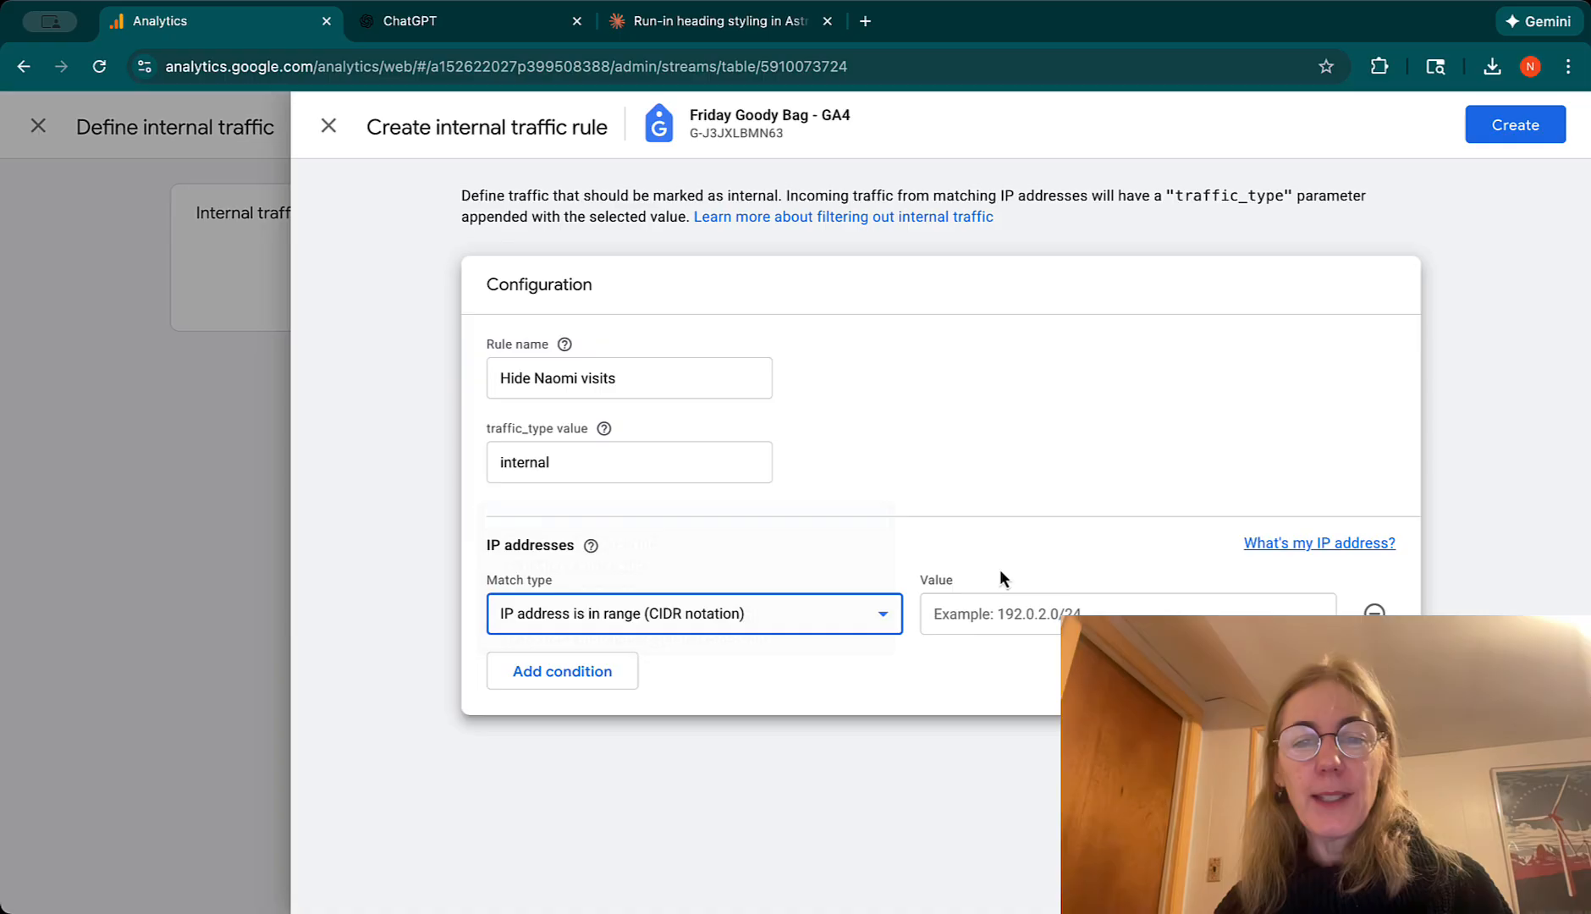
{"action": "left_click", "coordinate": [1060, 611]}
{"action": "type", "text": "73.227.226.50"}
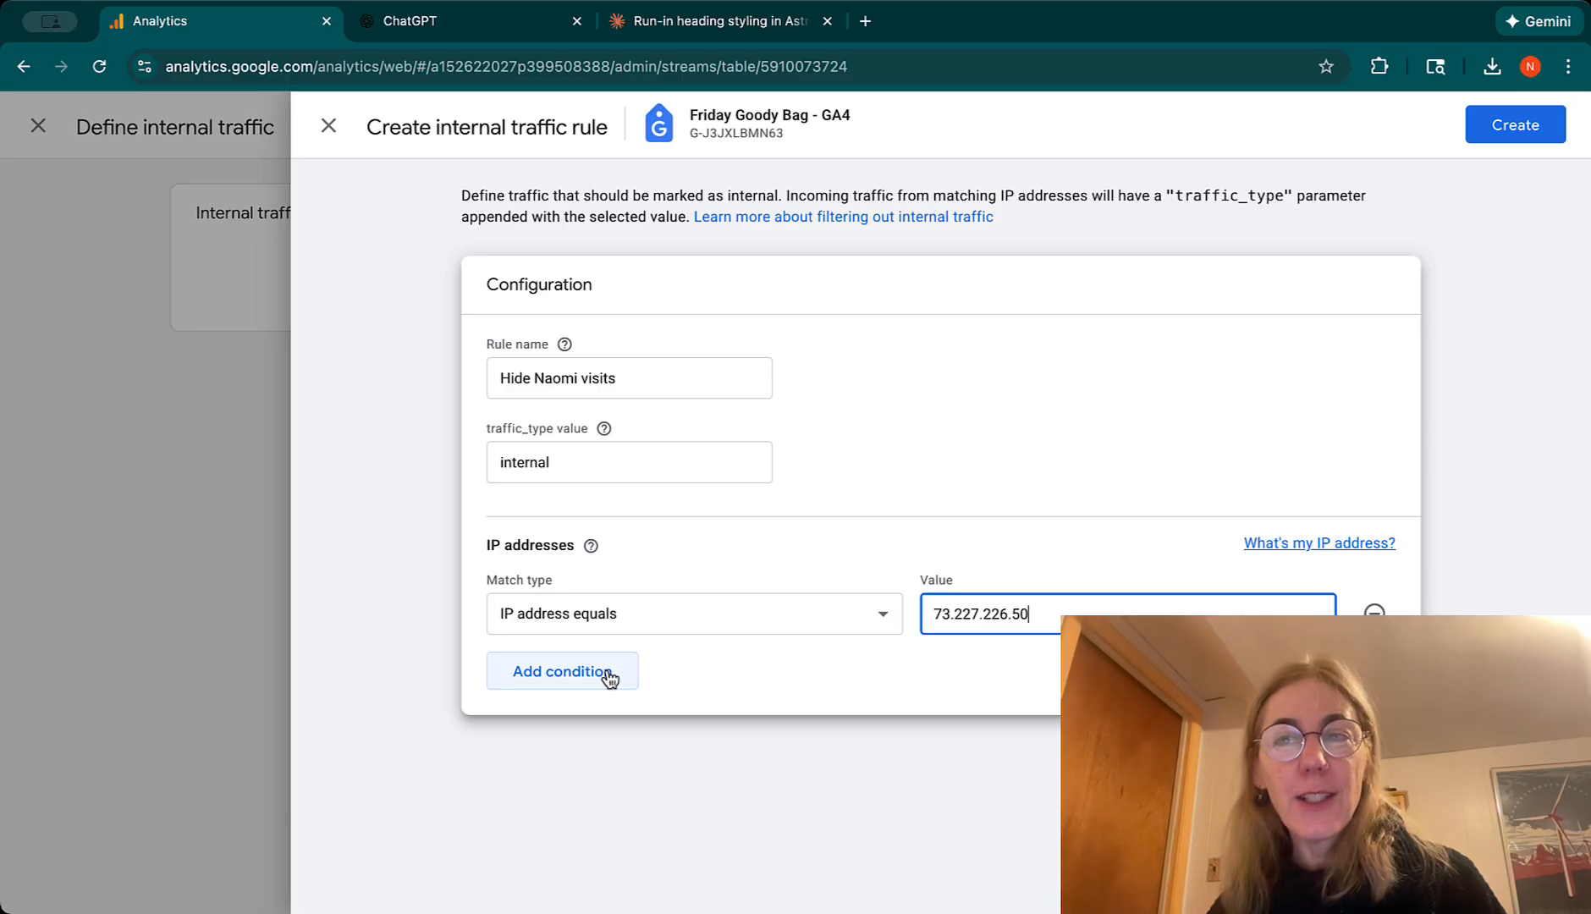
{"action": "left_click", "coordinate": [1496, 133]}
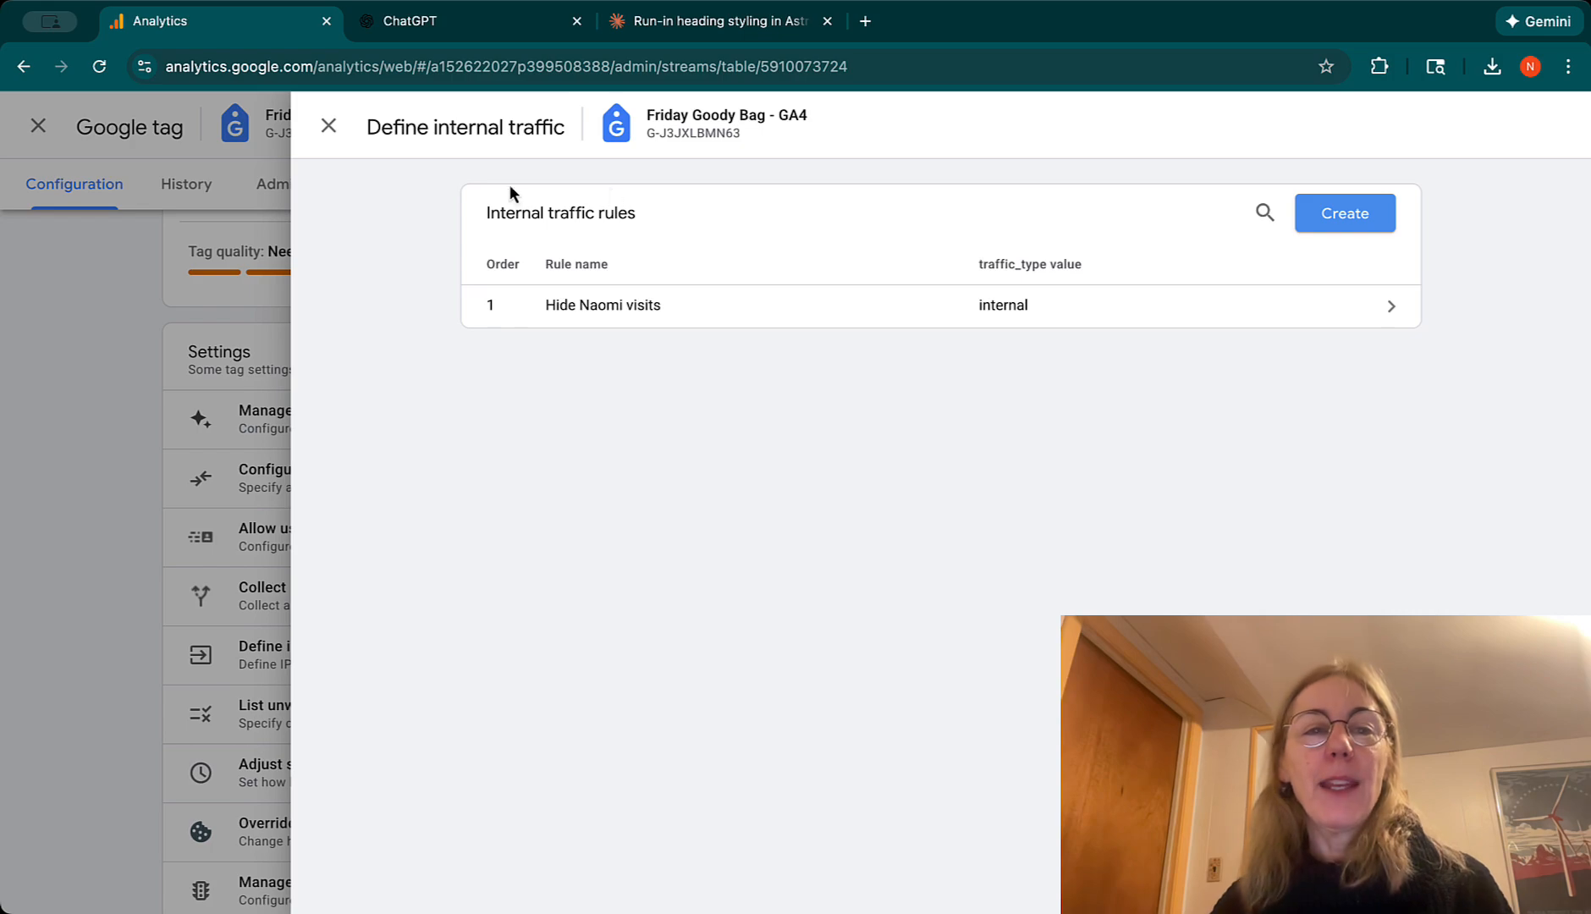
Close the internal traffic, Google tag and web stream settings and open the property's Data filters.
{"action": "left_click", "coordinate": [330, 127]}
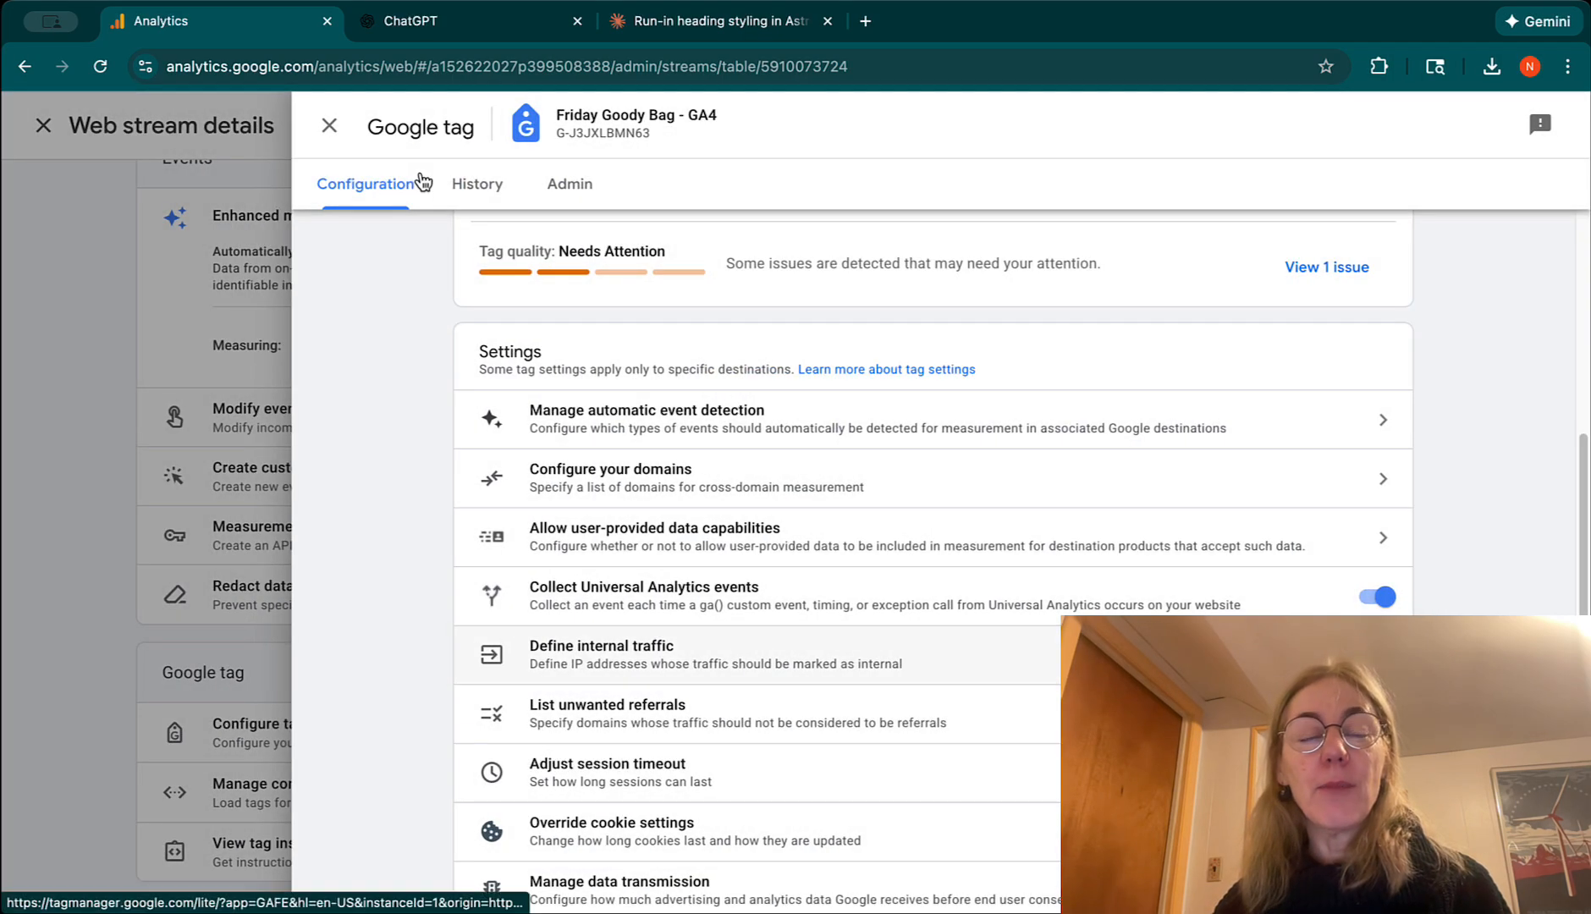
{"action": "left_click", "coordinate": [329, 129]}
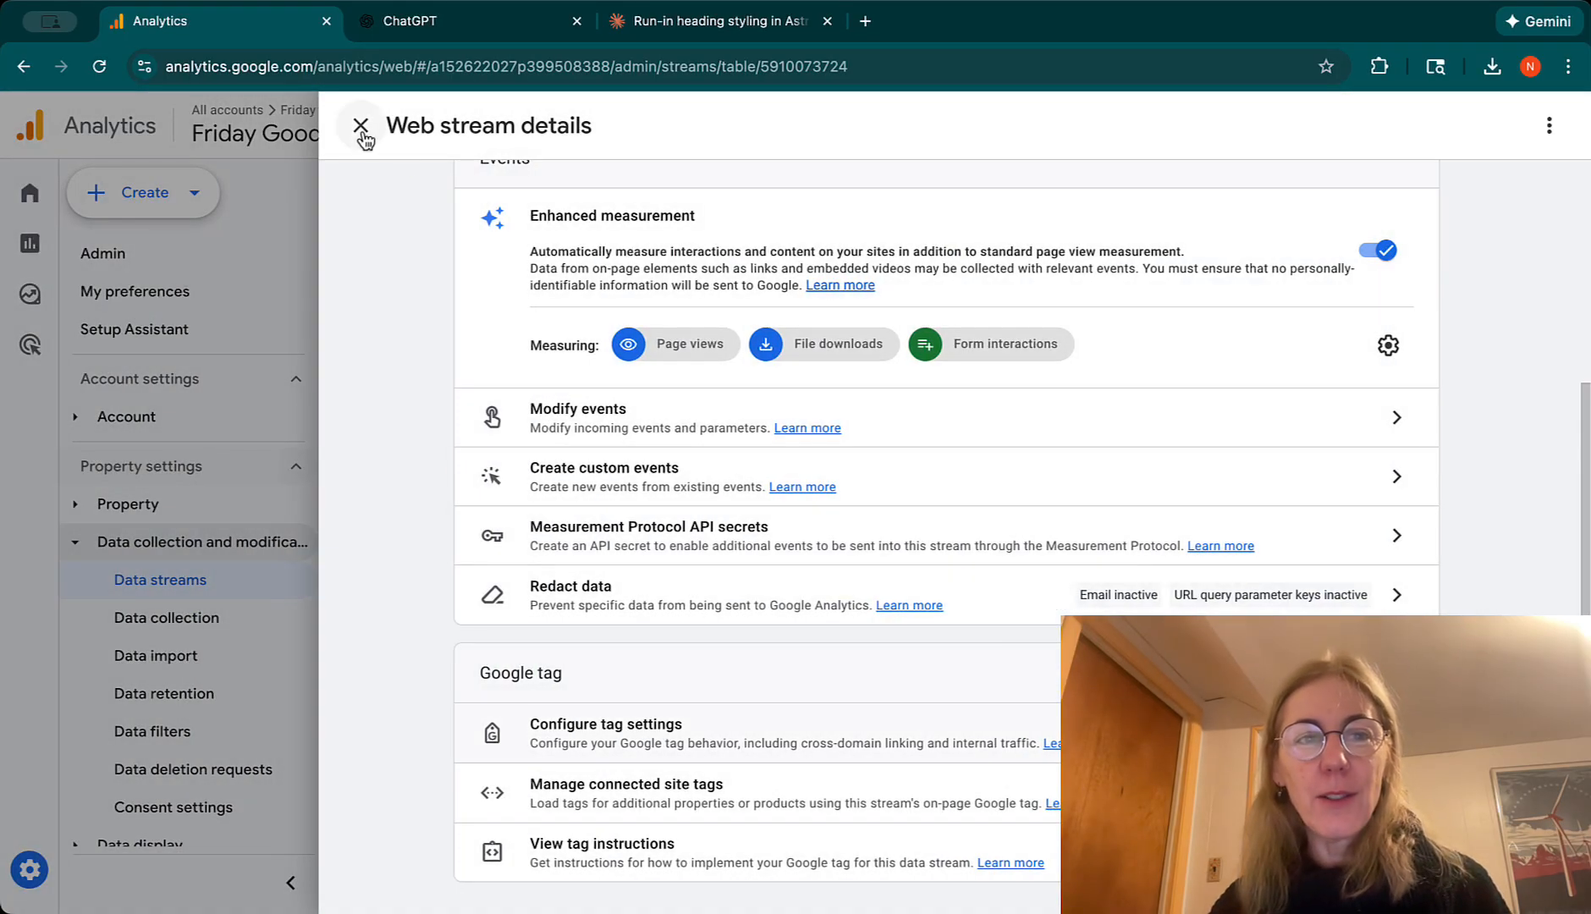
{"action": "left_click", "coordinate": [360, 127]}
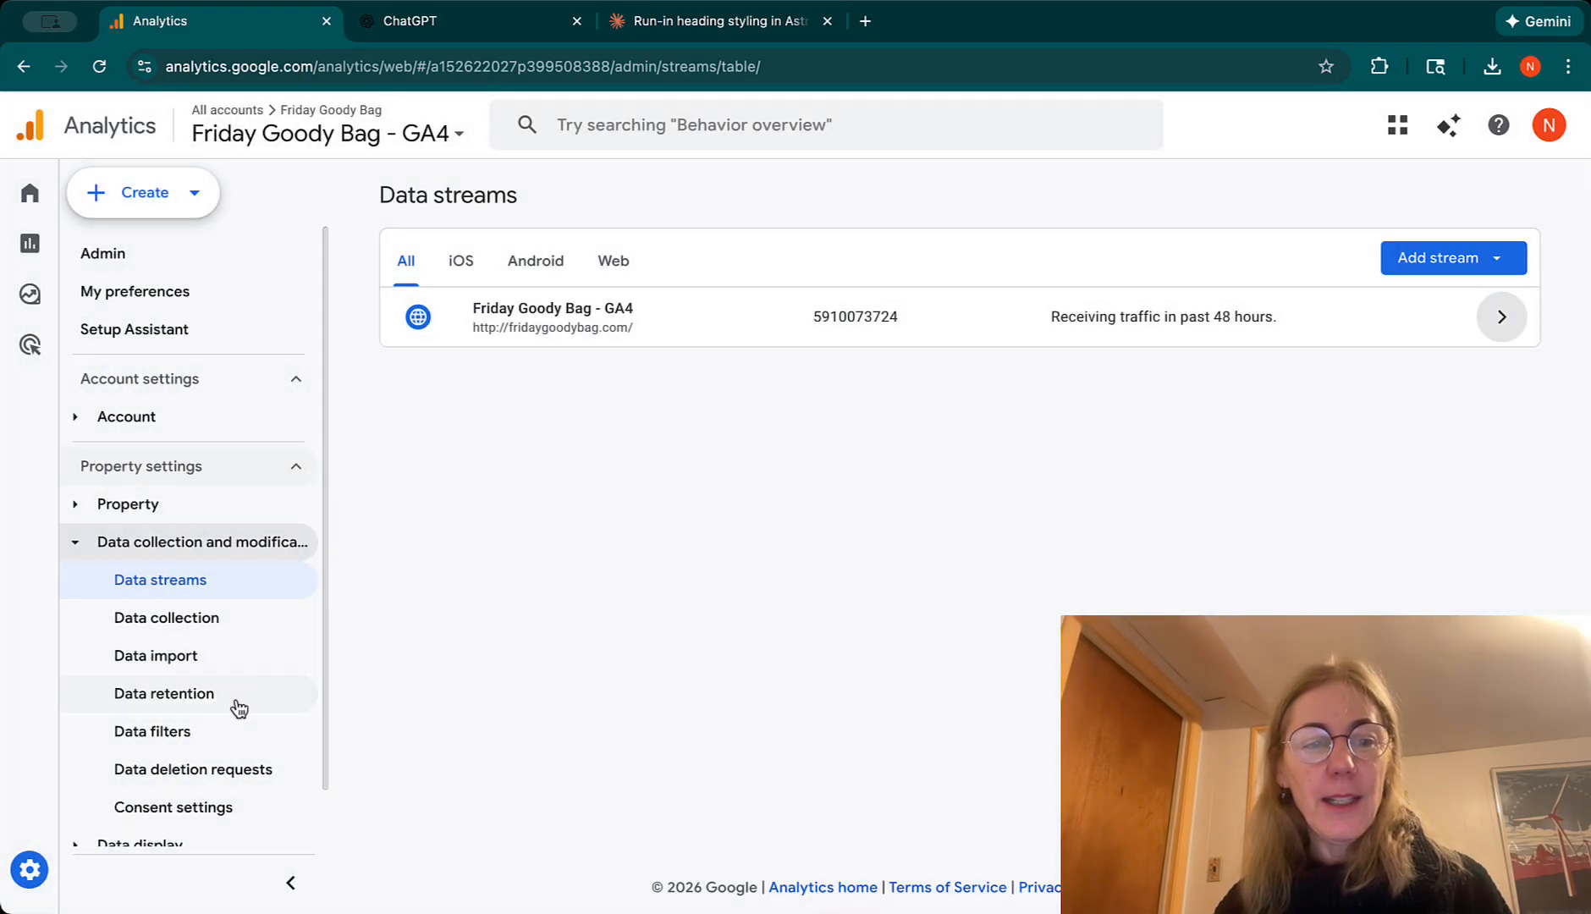
{"action": "left_click", "coordinate": [226, 734]}
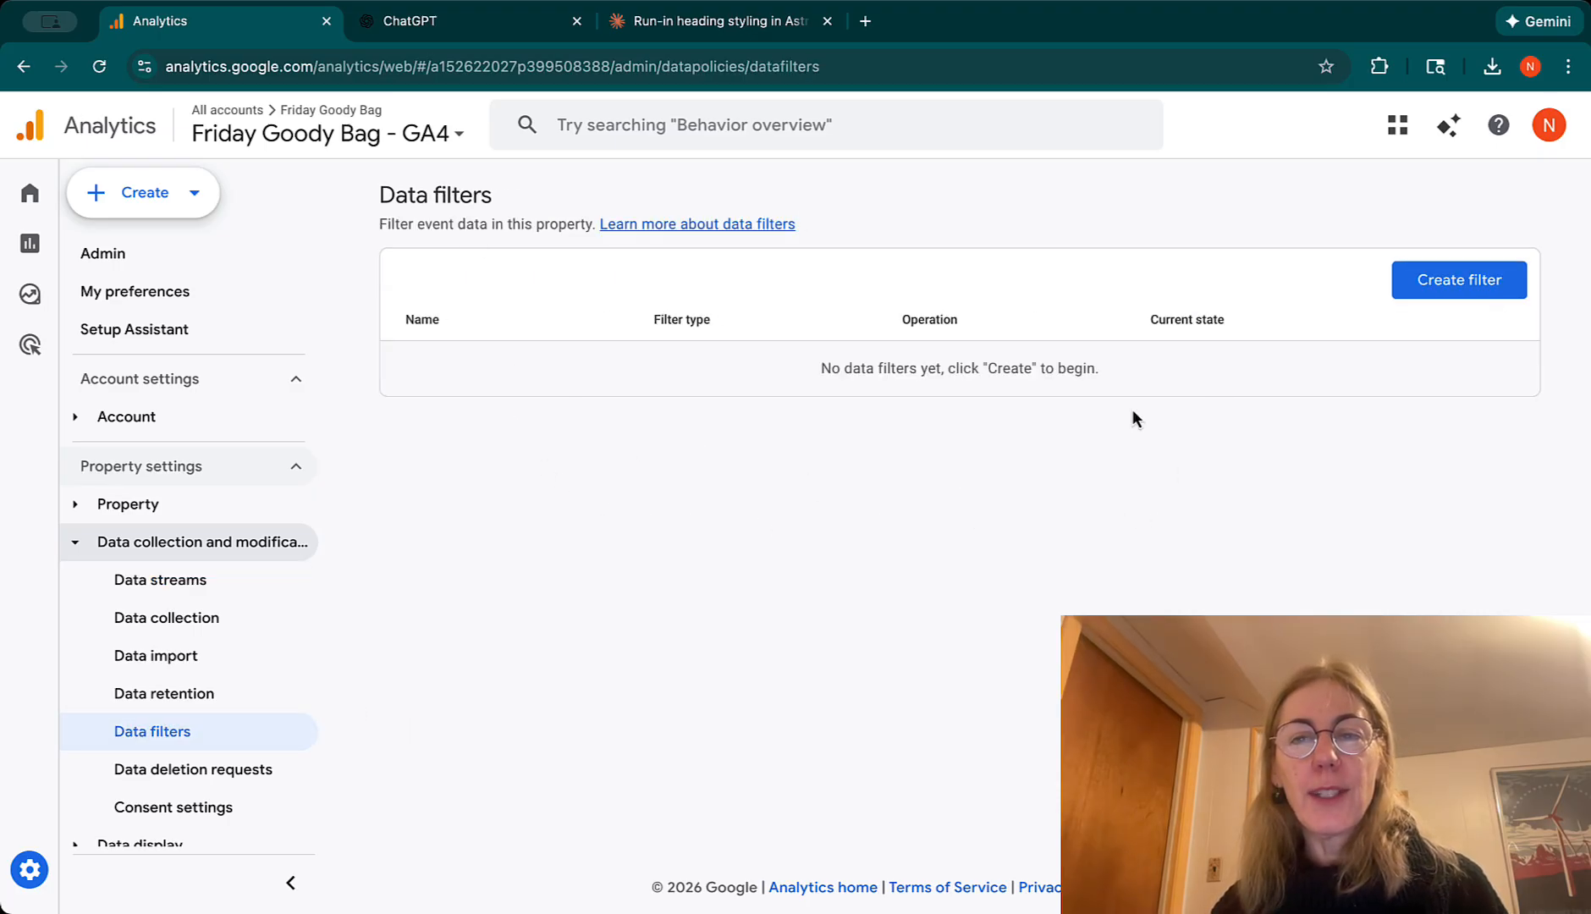
Start an Internal traffic data filter, name it for hiding the site owner's visits and keep the Exclude operation.
{"action": "left_click", "coordinate": [1430, 292]}
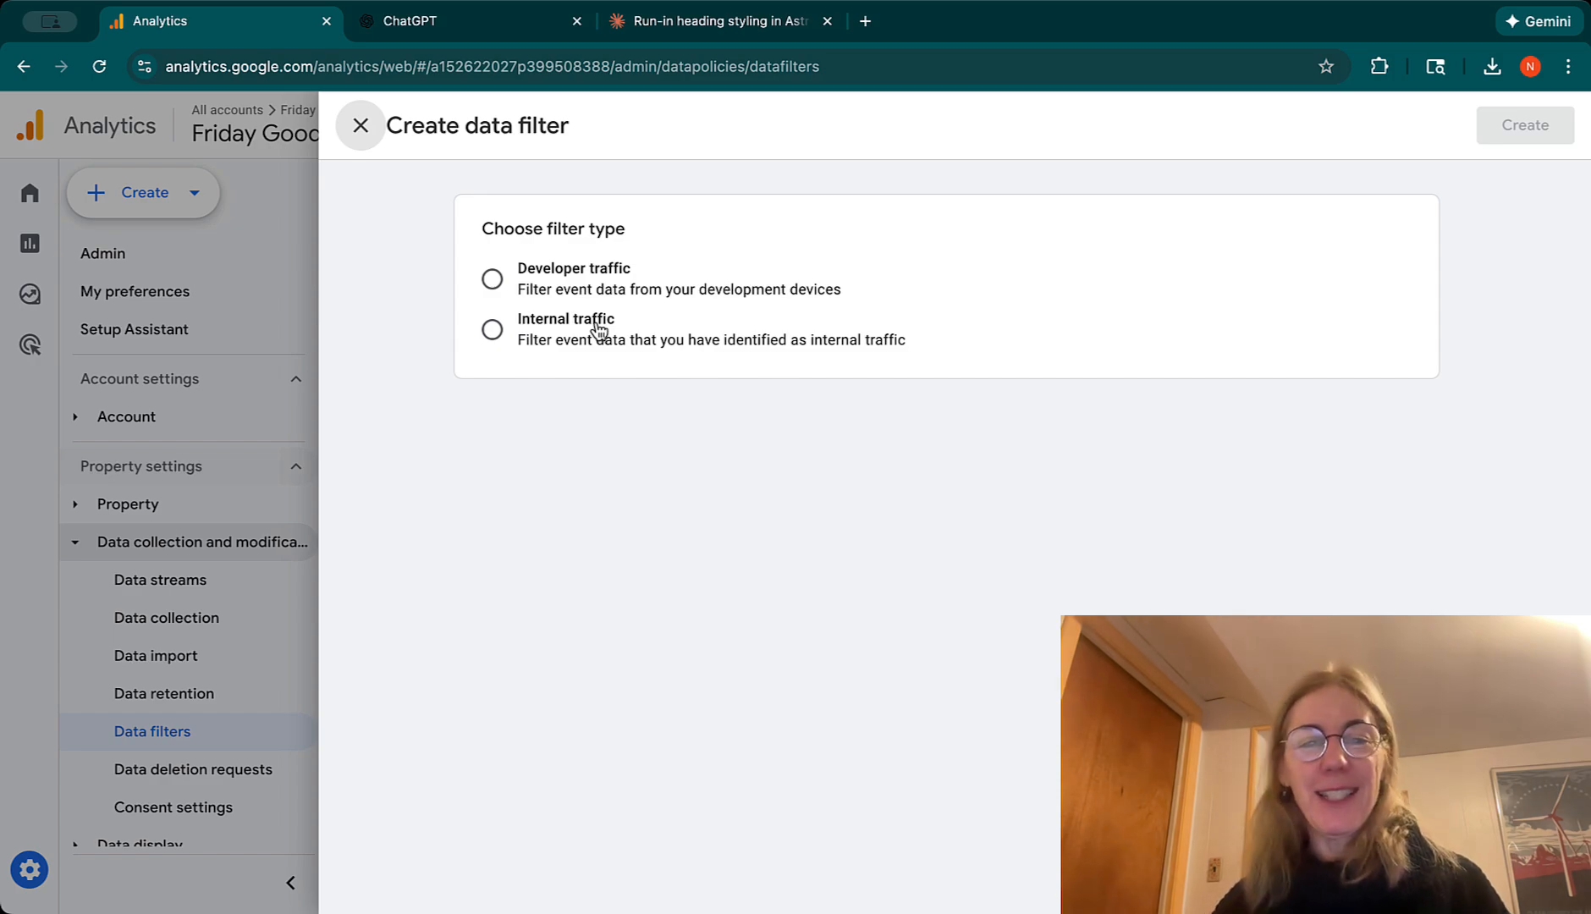
{"action": "left_click", "coordinate": [494, 331]}
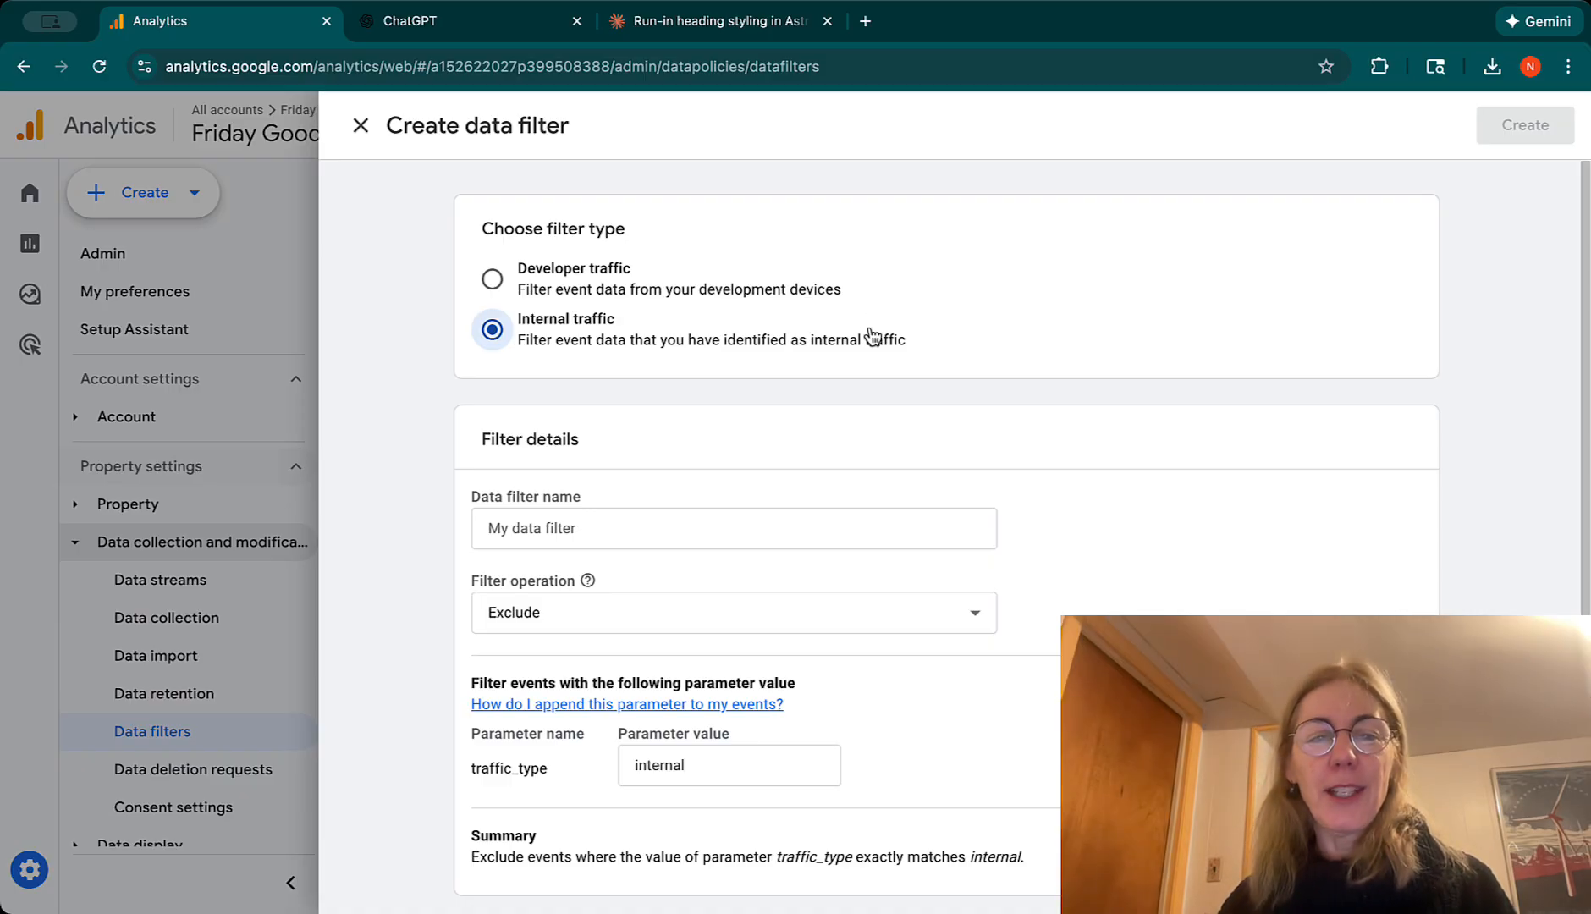
{"action": "scroll", "coordinate": [872, 336], "scroll_direction": "down", "scroll_amount": 1}
{"action": "left_click", "coordinate": [762, 476]}
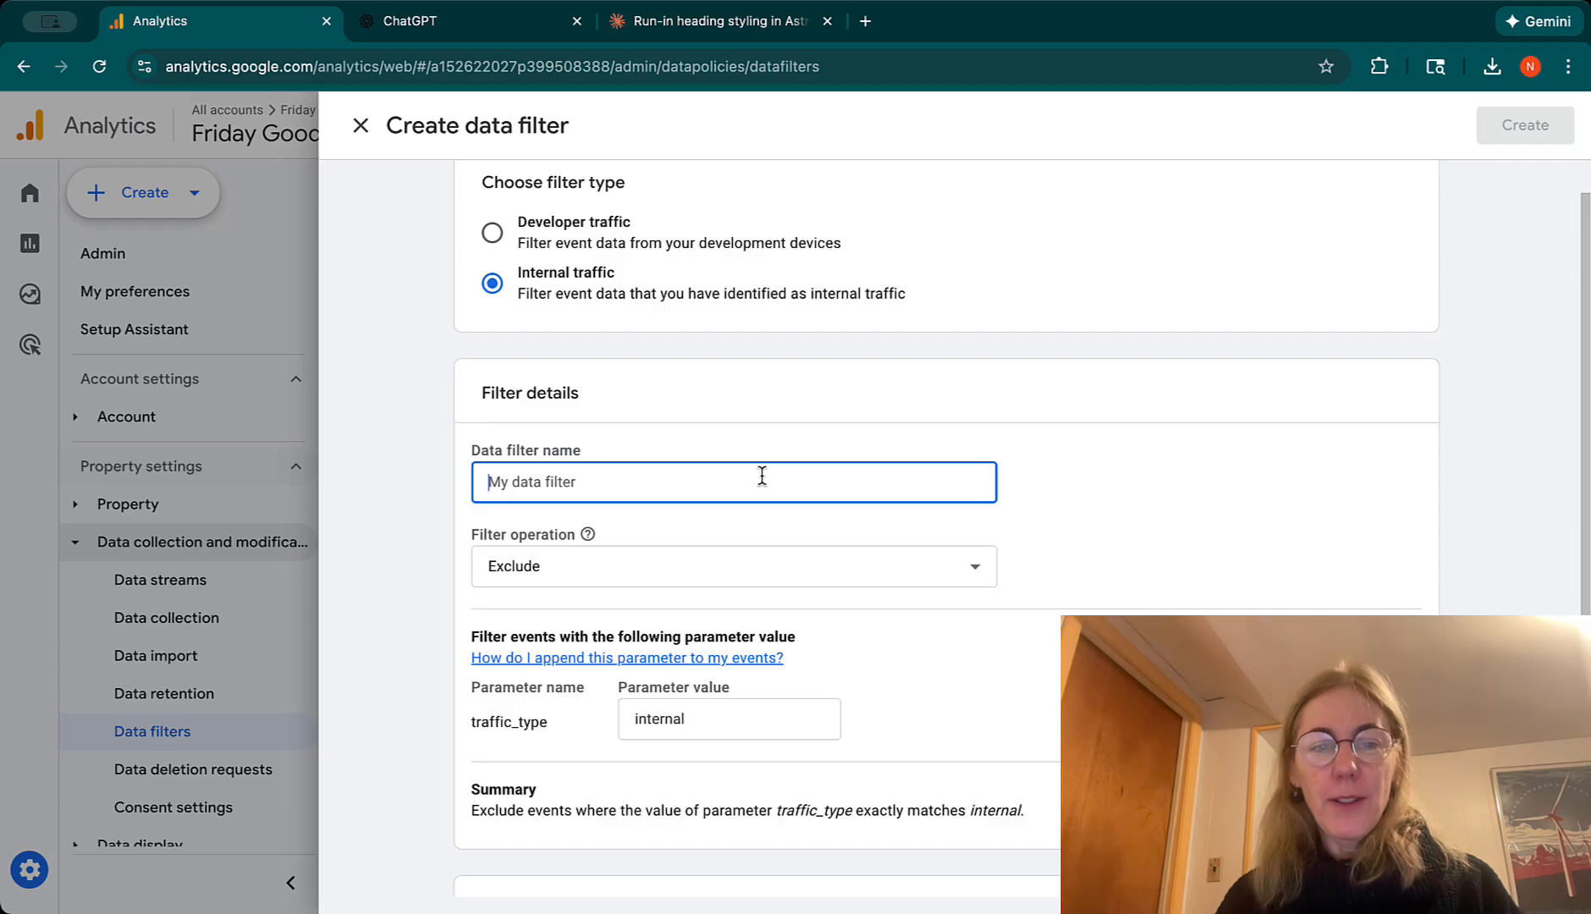
{"action": "type", "text": "Hide Naomi visi"}
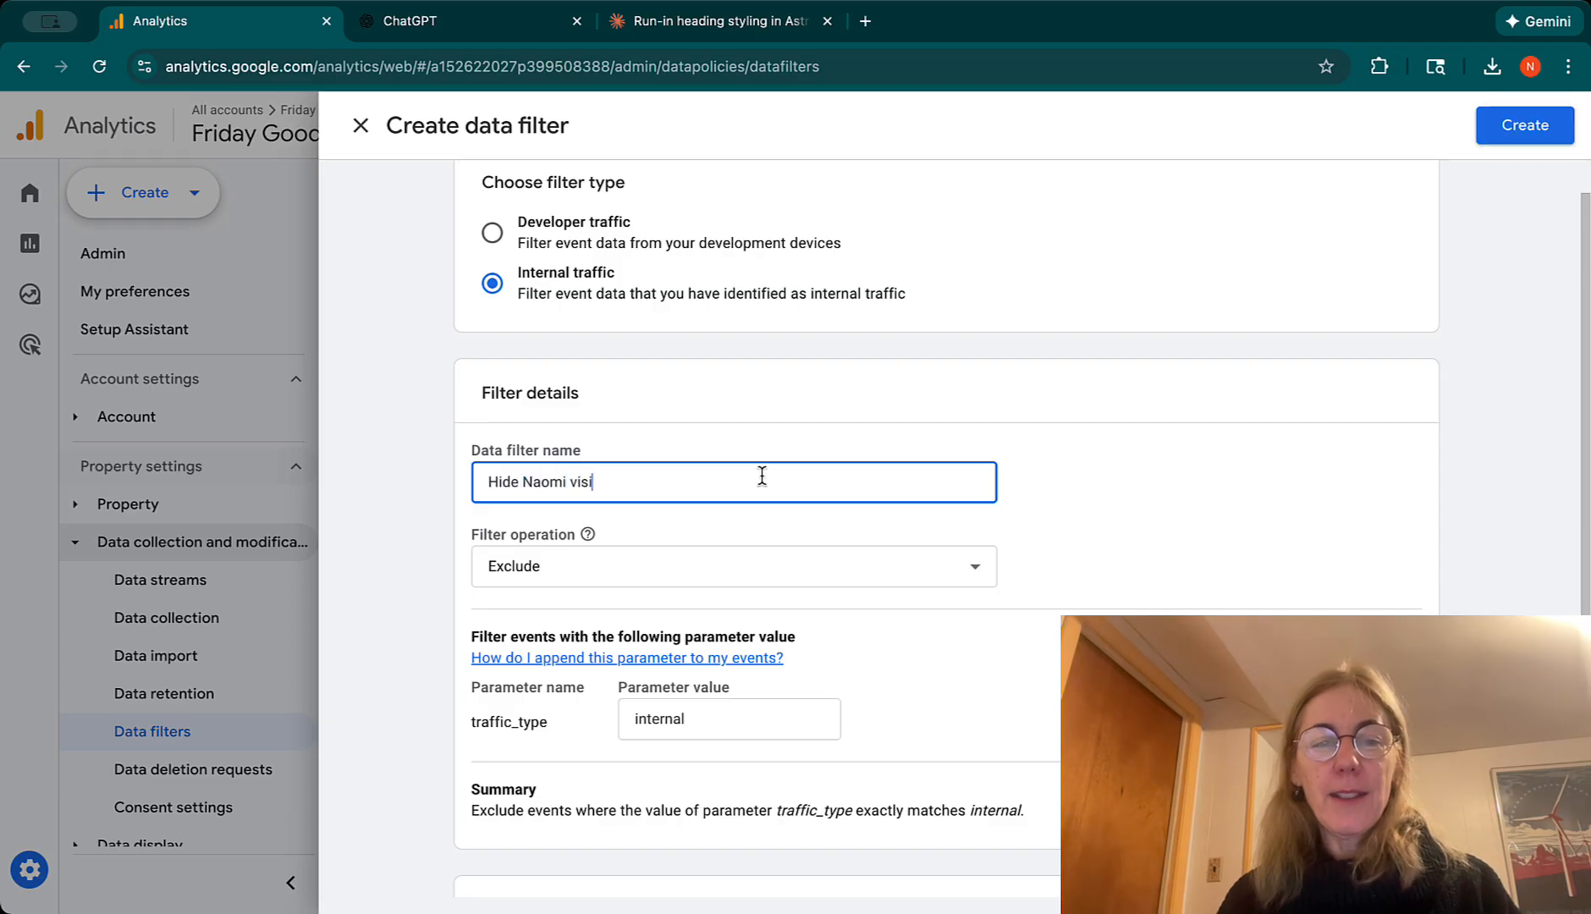
{"action": "type", "text": "ts"}
{"action": "left_click", "coordinate": [831, 572]}
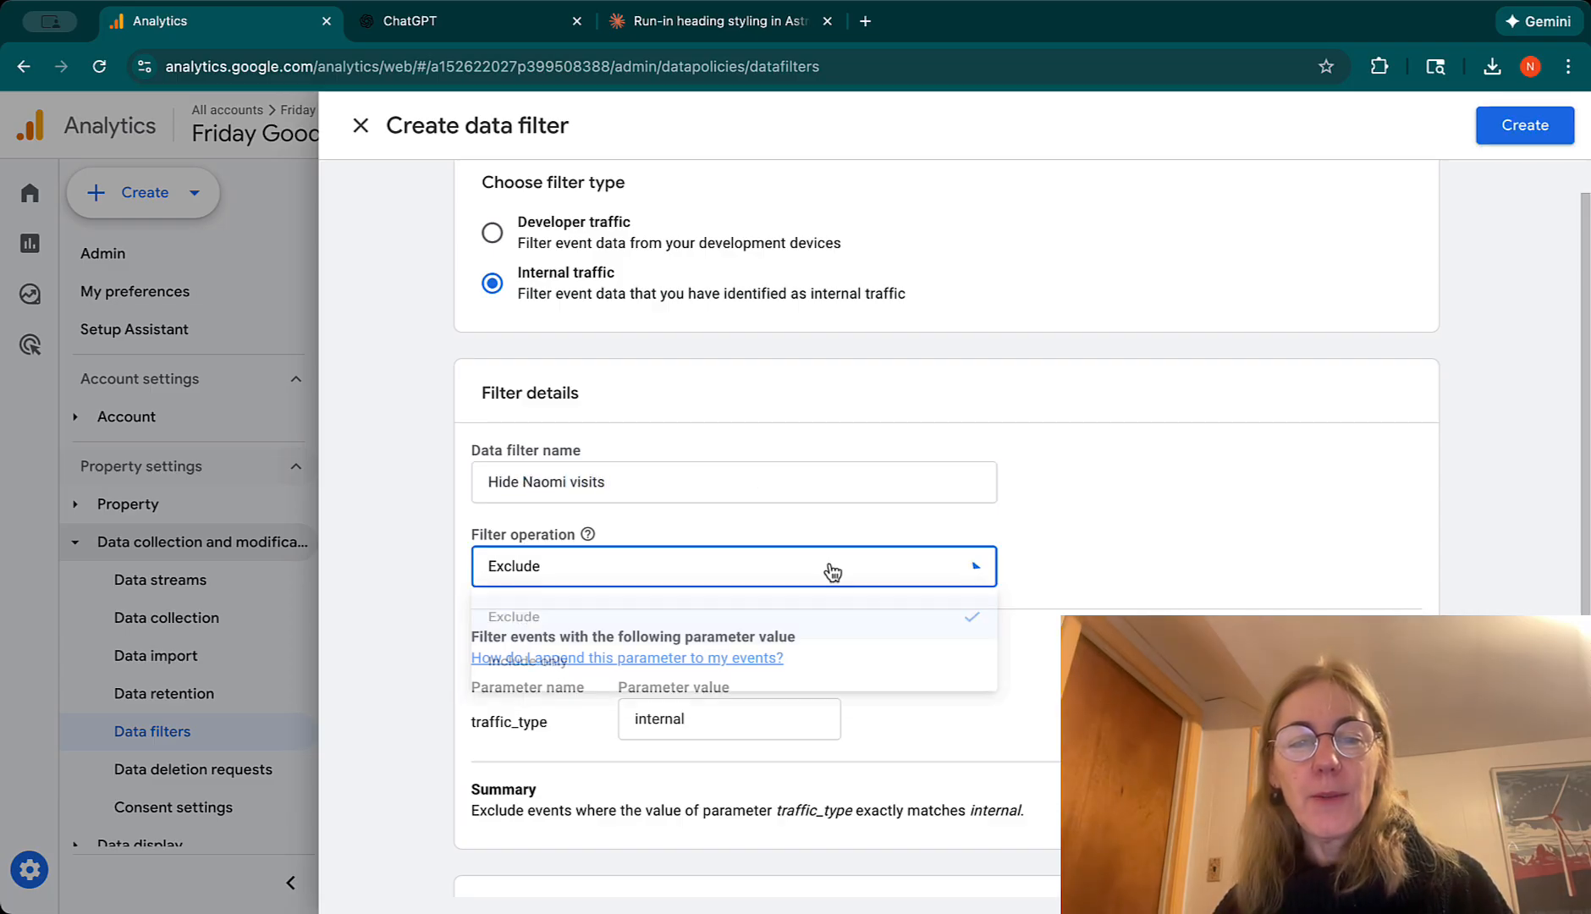
{"action": "left_click", "coordinate": [831, 571]}
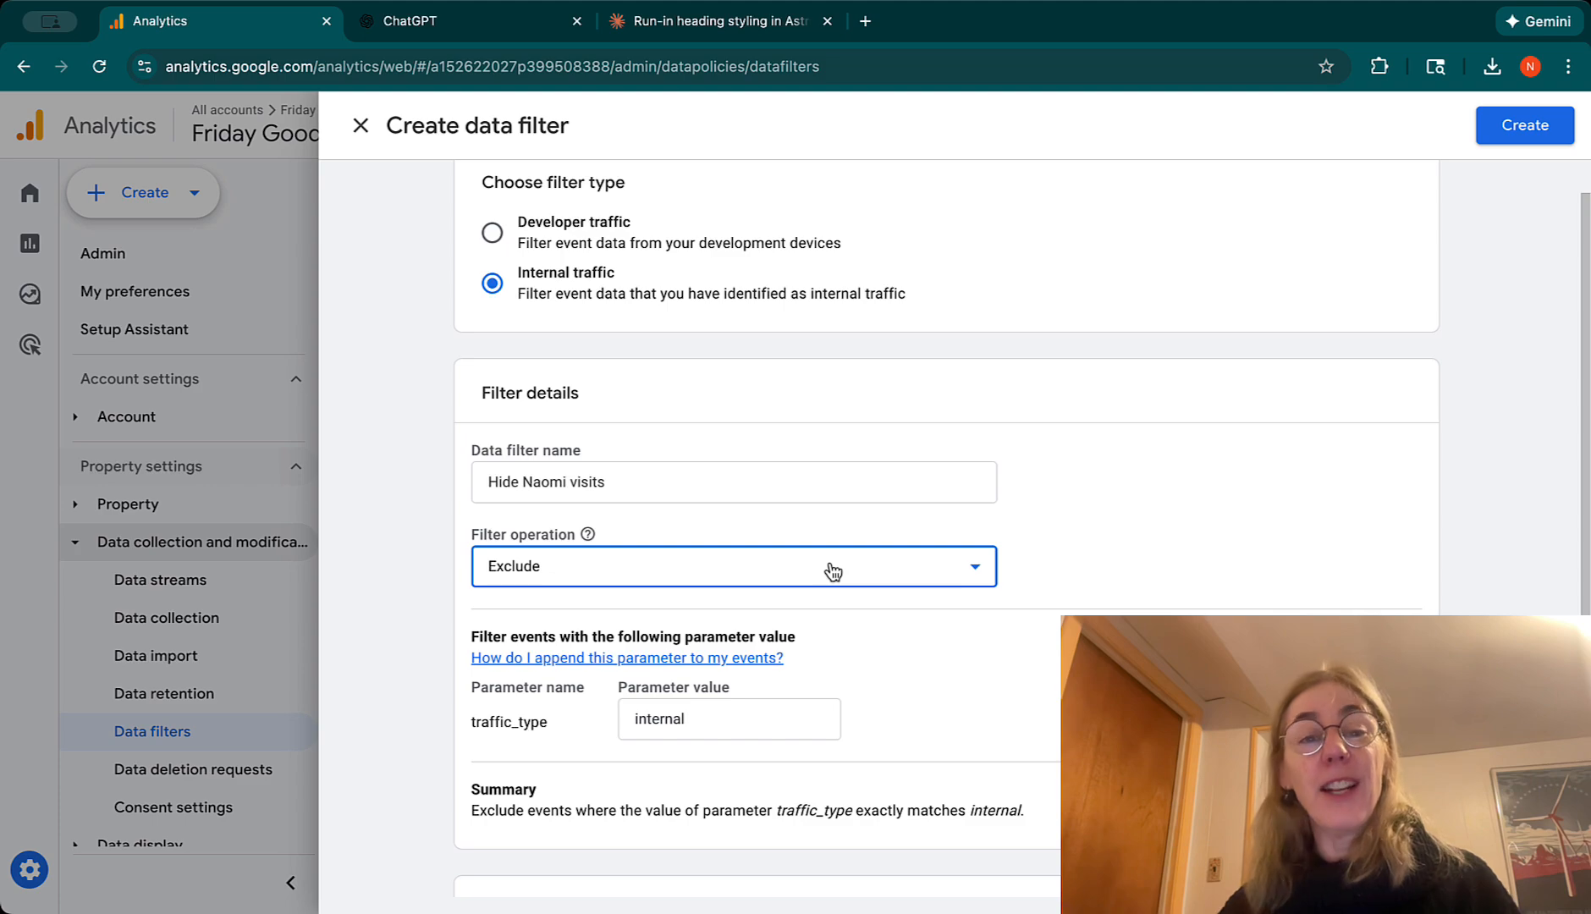
Set the data filter's state to Active, create it, confirm activation without testing and close the filter form.
{"action": "scroll", "coordinate": [831, 571], "scroll_direction": "down", "scroll_amount": 1}
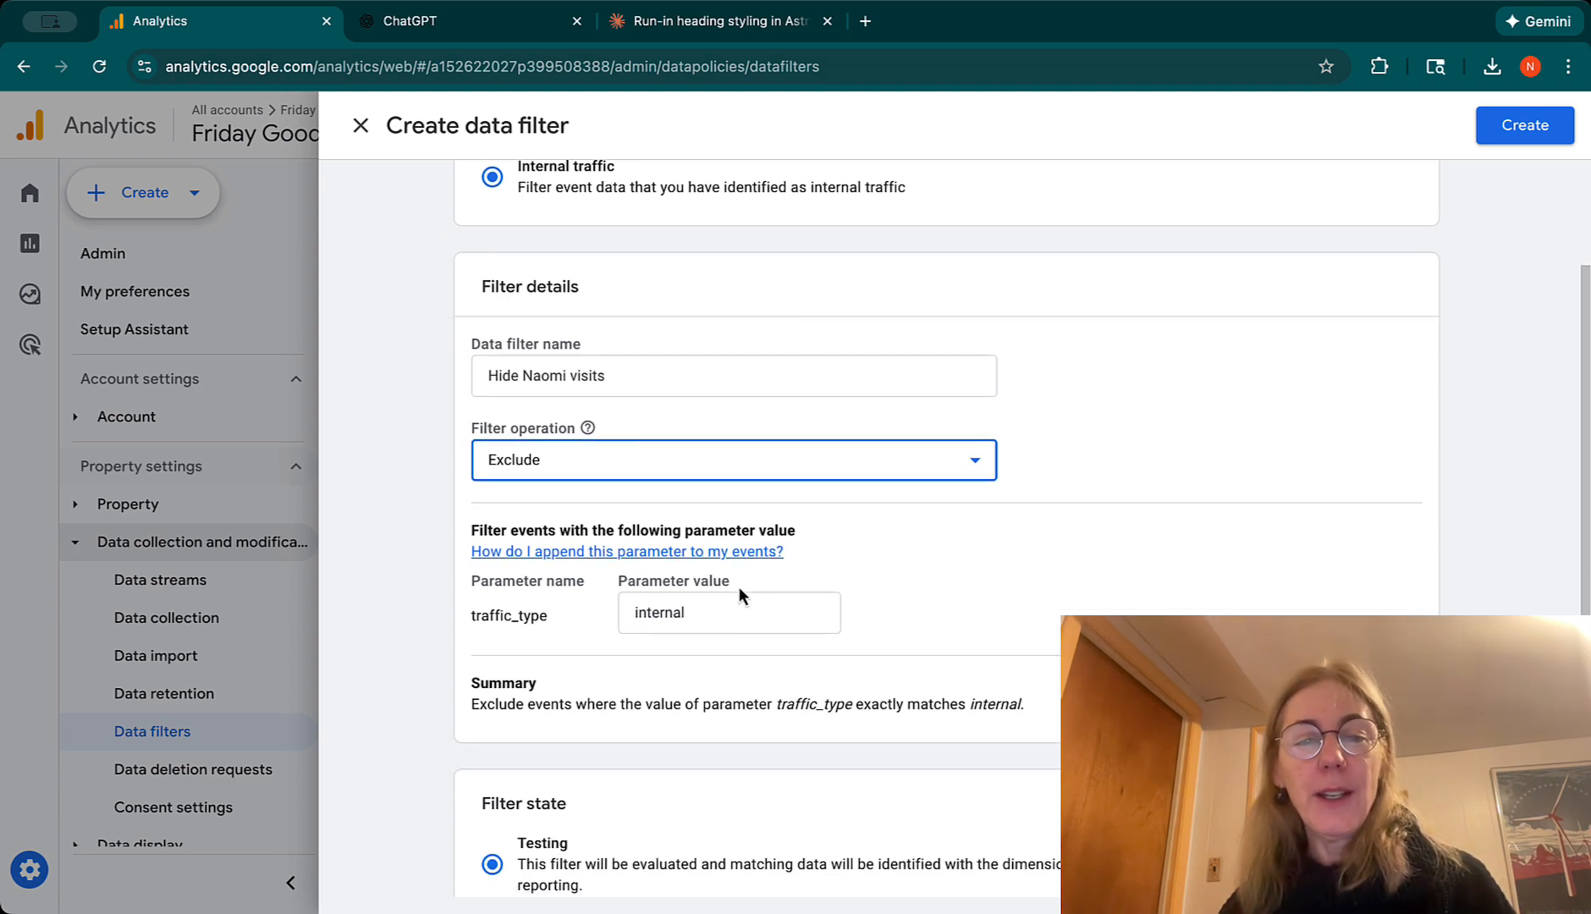
{"action": "scroll", "coordinate": [726, 604], "scroll_direction": "down", "scroll_amount": 1}
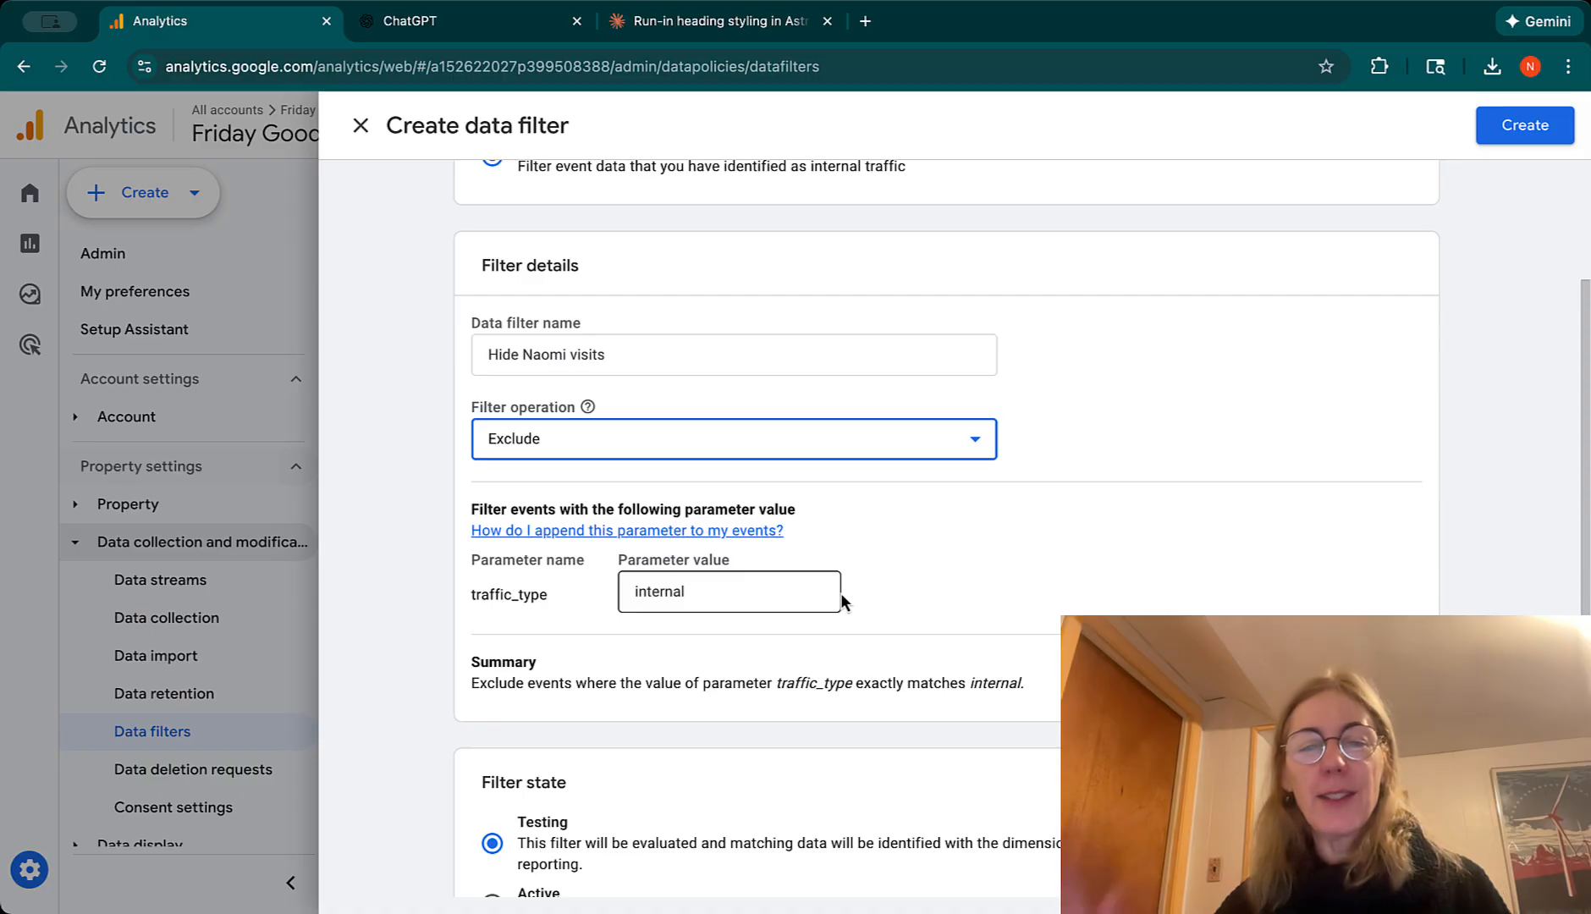
{"action": "scroll", "coordinate": [840, 593], "scroll_direction": "down", "scroll_amount": 2}
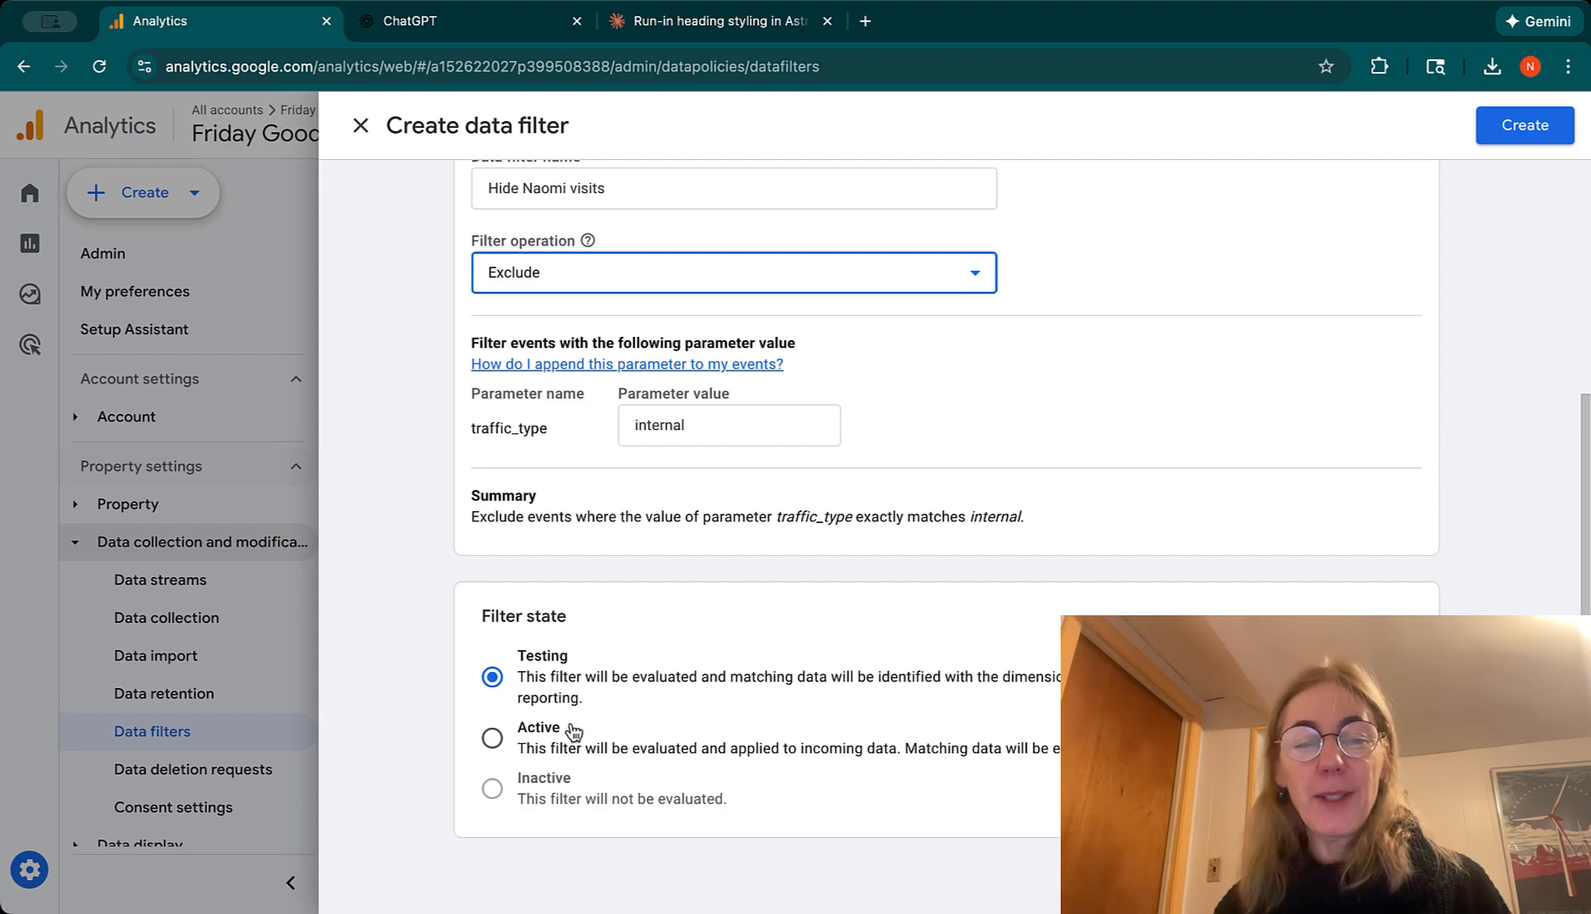
{"action": "left_click", "coordinate": [492, 739]}
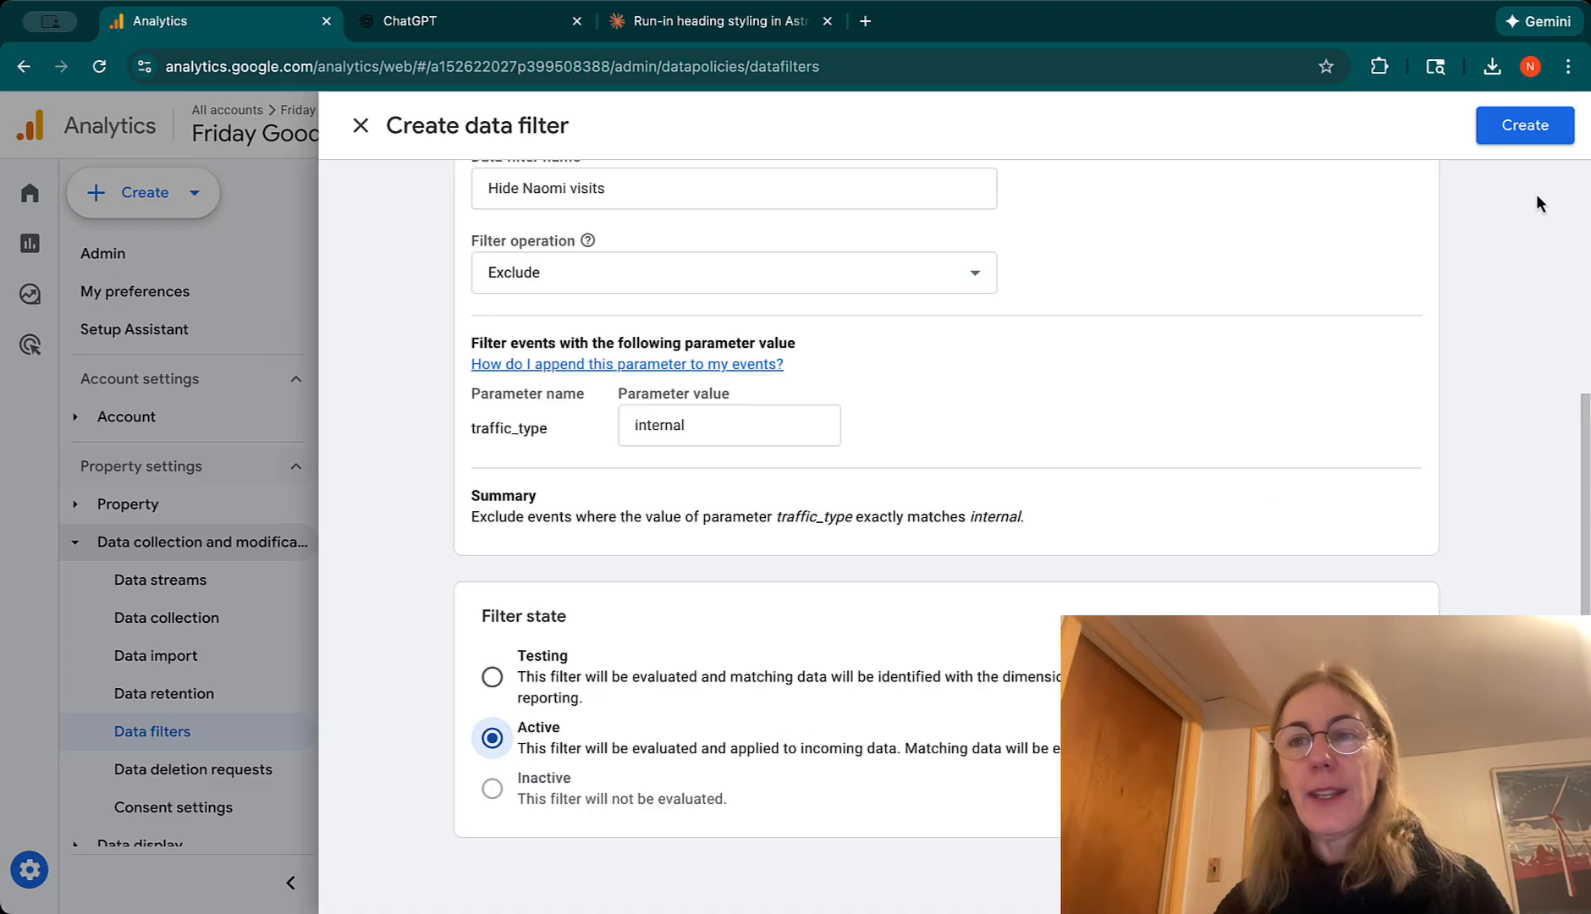
{"action": "left_click", "coordinate": [1536, 137]}
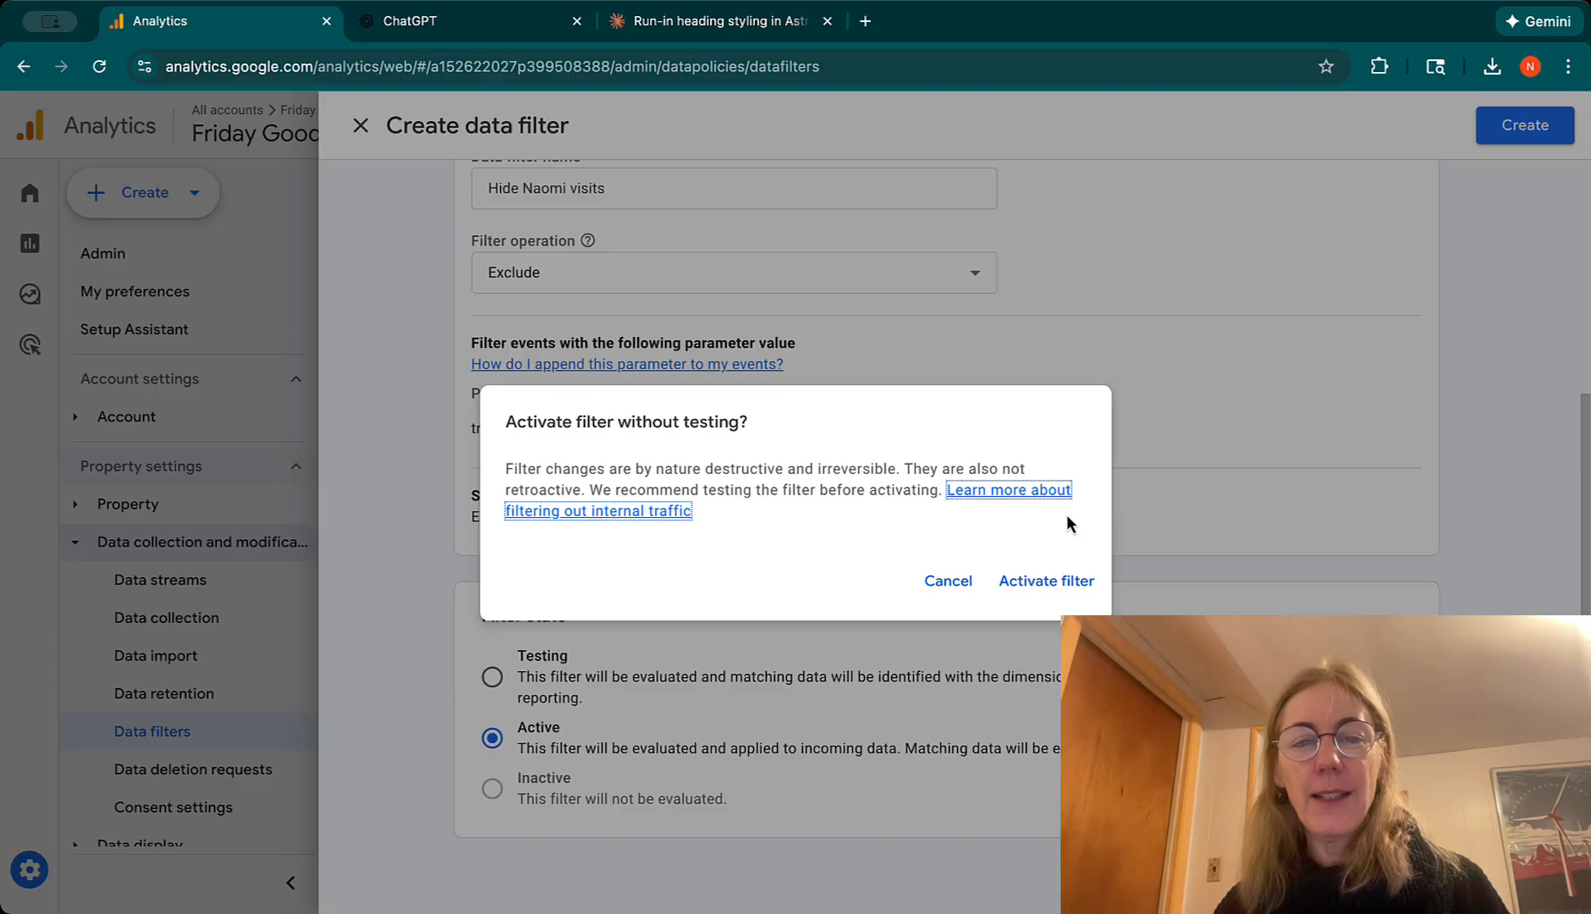
{"action": "left_click", "coordinate": [1056, 581]}
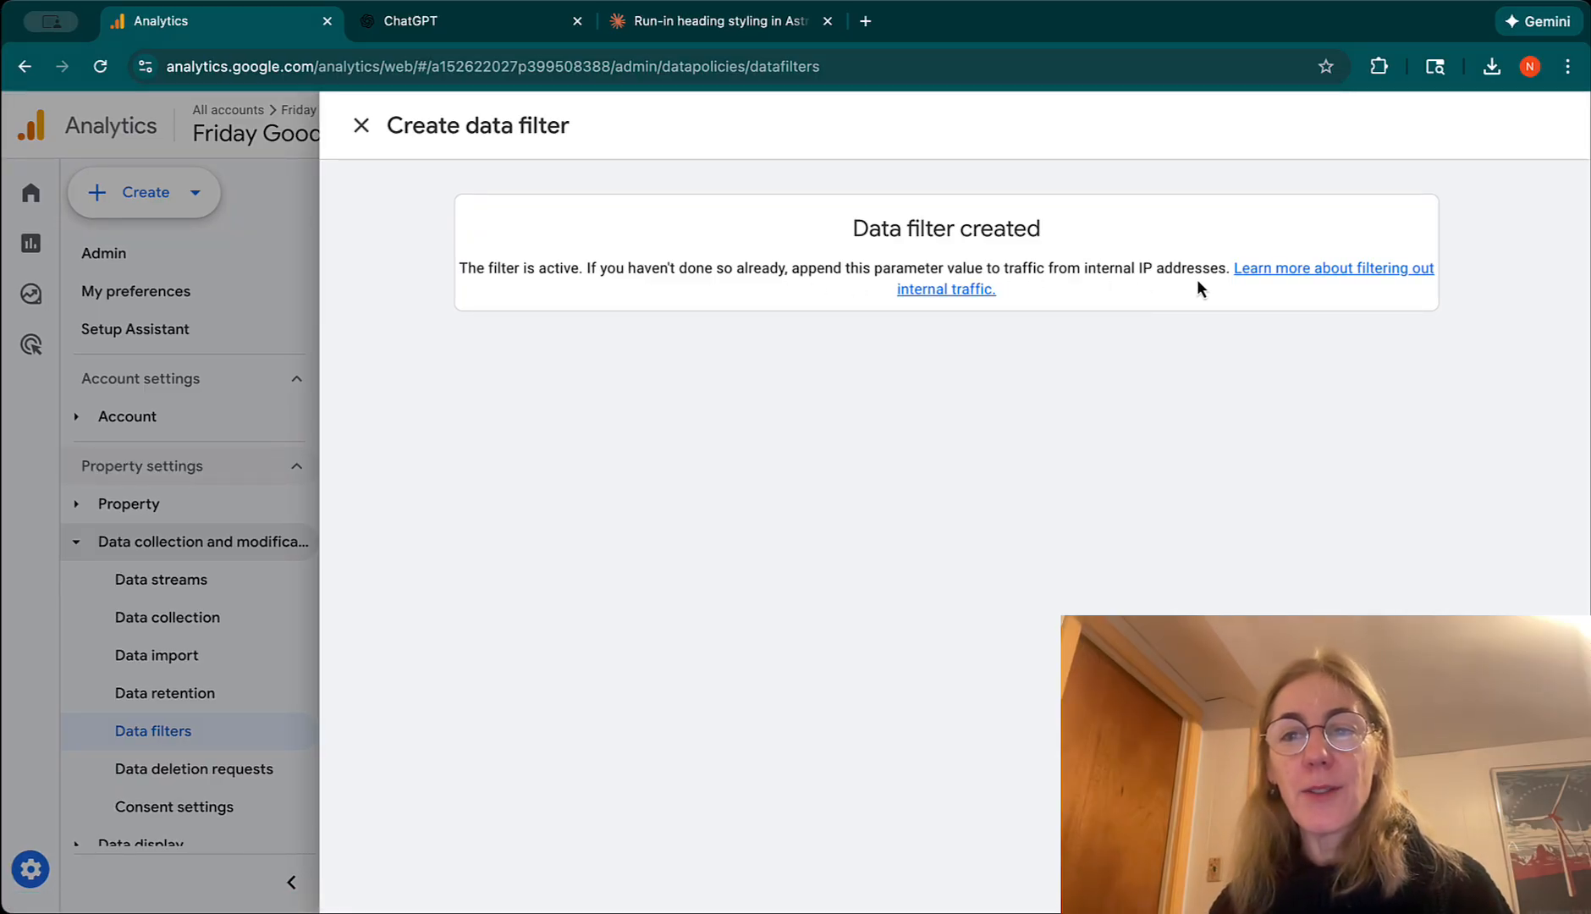
{"action": "left_click", "coordinate": [367, 138]}
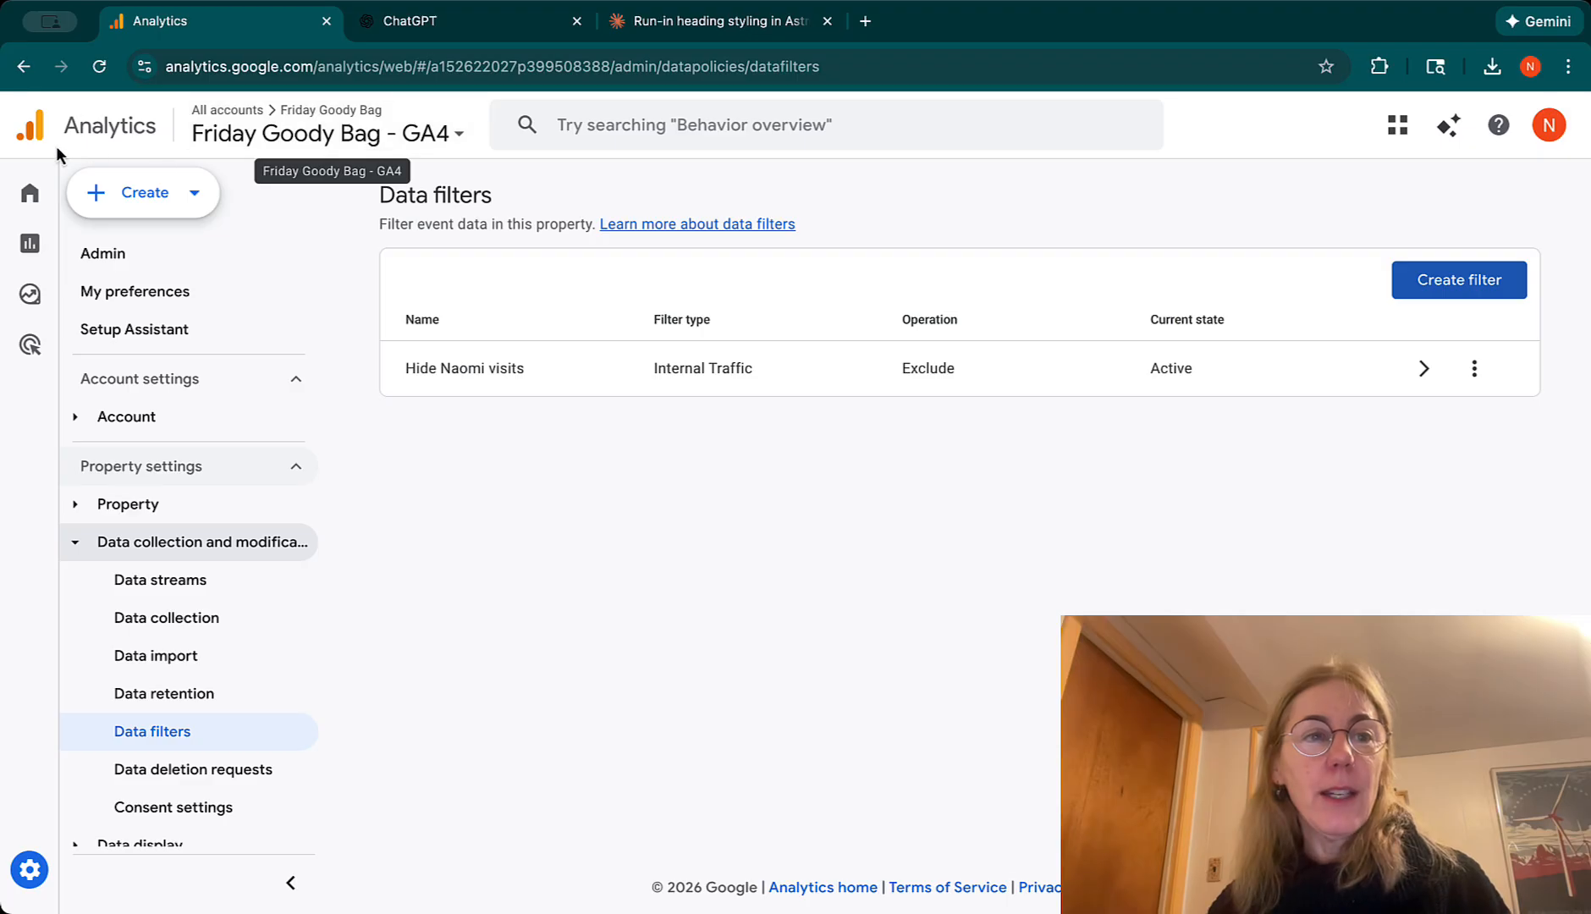
Open the Traffic acquisition report of the property.
{"action": "mouse_move", "coordinate": [61, 211]}
{"action": "left_click", "coordinate": [70, 247]}
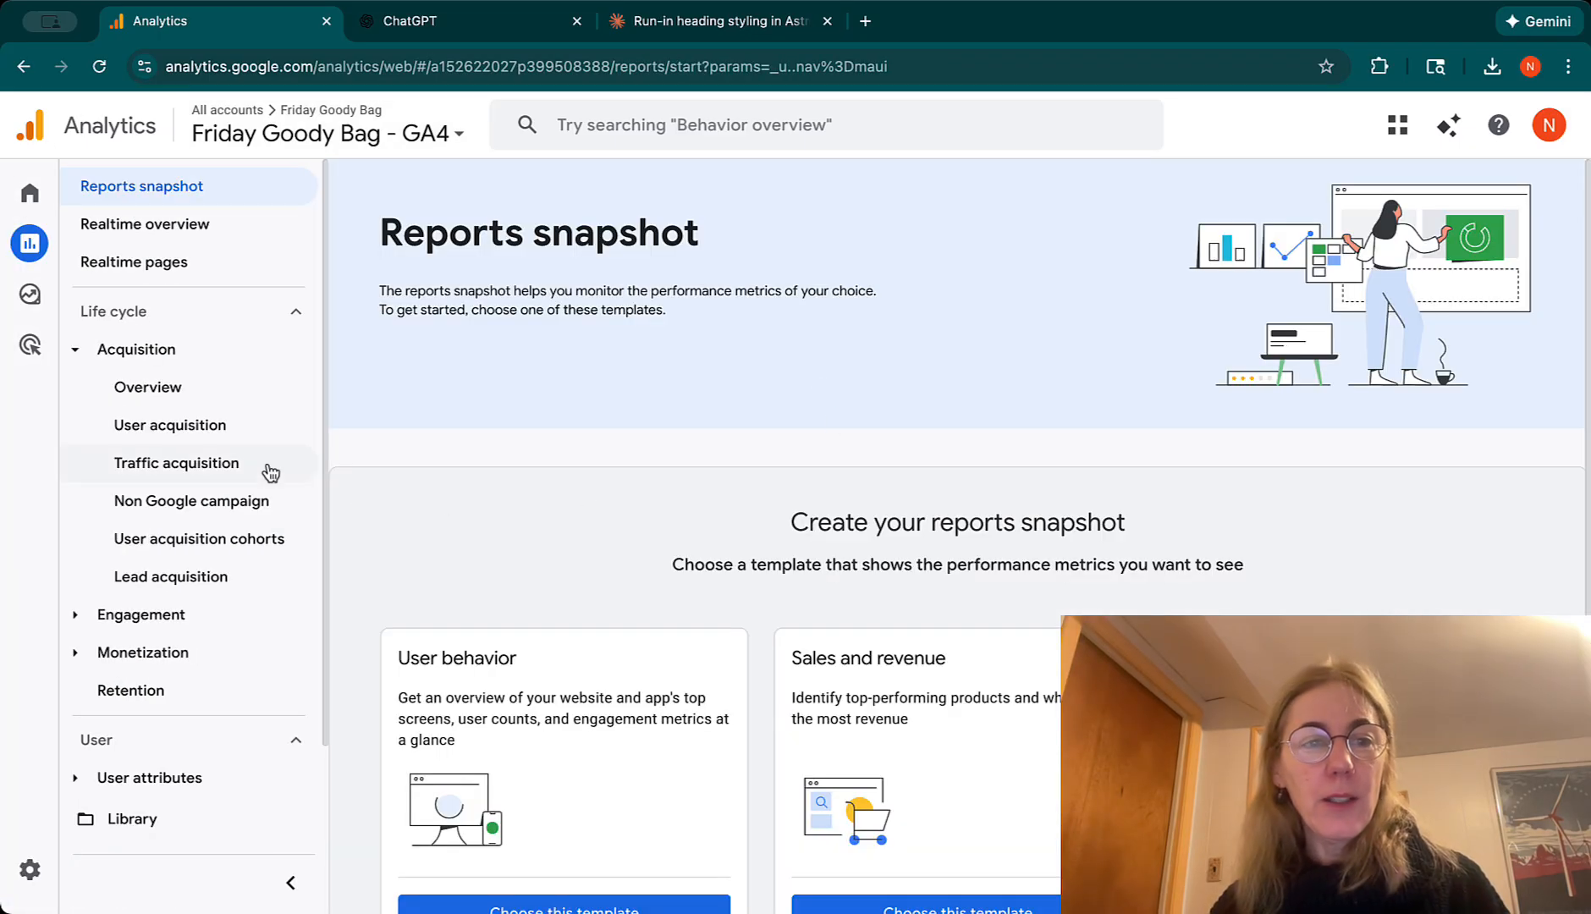
{"action": "left_click", "coordinate": [223, 467]}
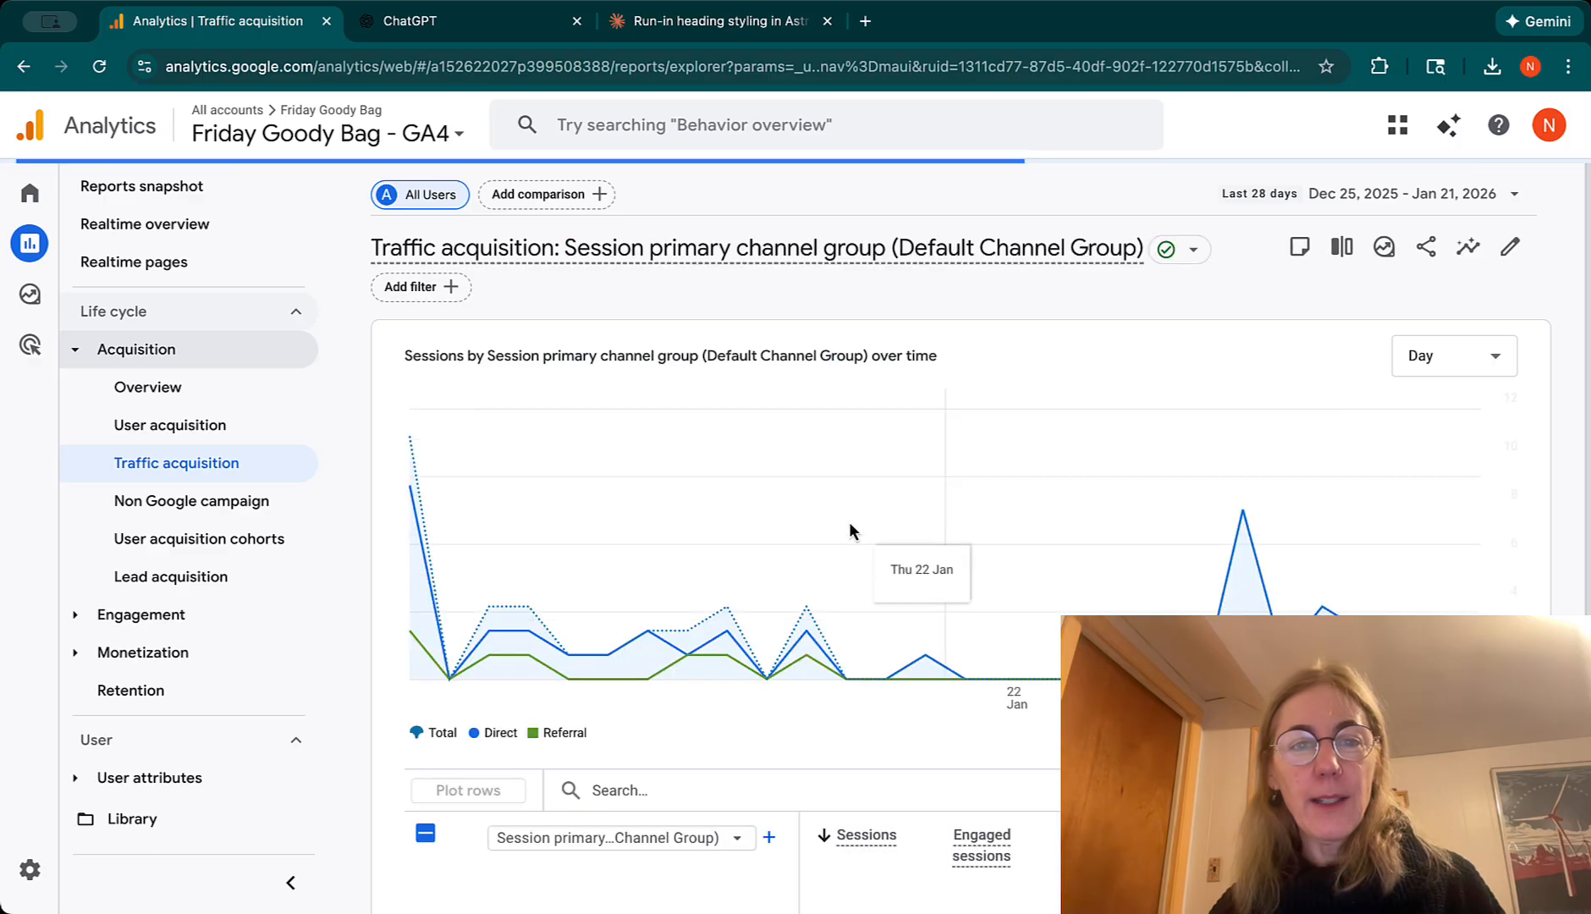